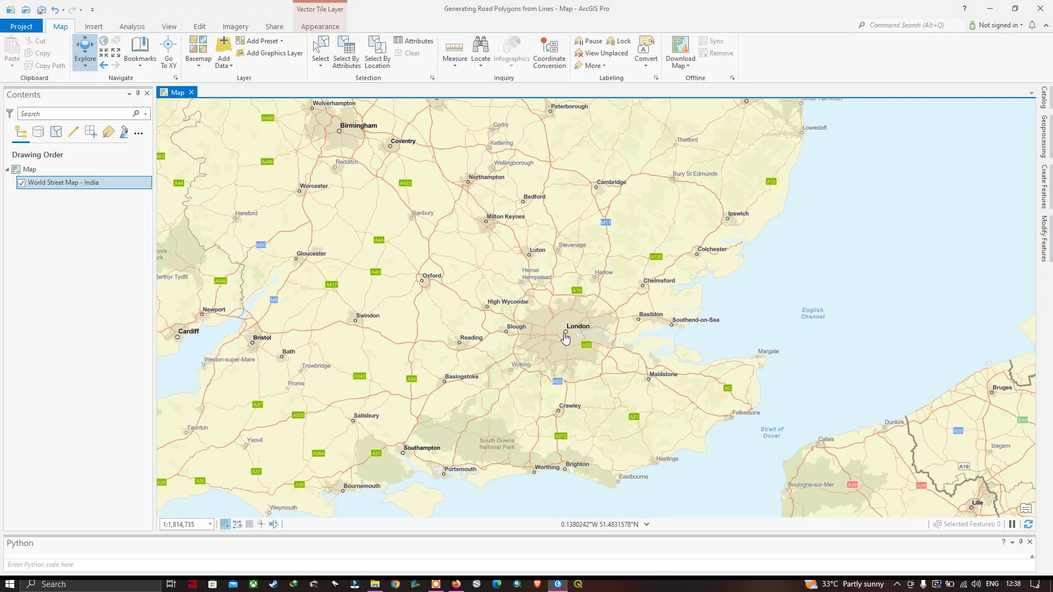
Examine the road network of central London on the street basemap.
{"action": "scroll", "coordinate": [568, 339], "scroll_direction": "up", "scroll_amount": 2}
{"action": "scroll", "coordinate": [566, 337], "scroll_direction": "up", "scroll_amount": 8}
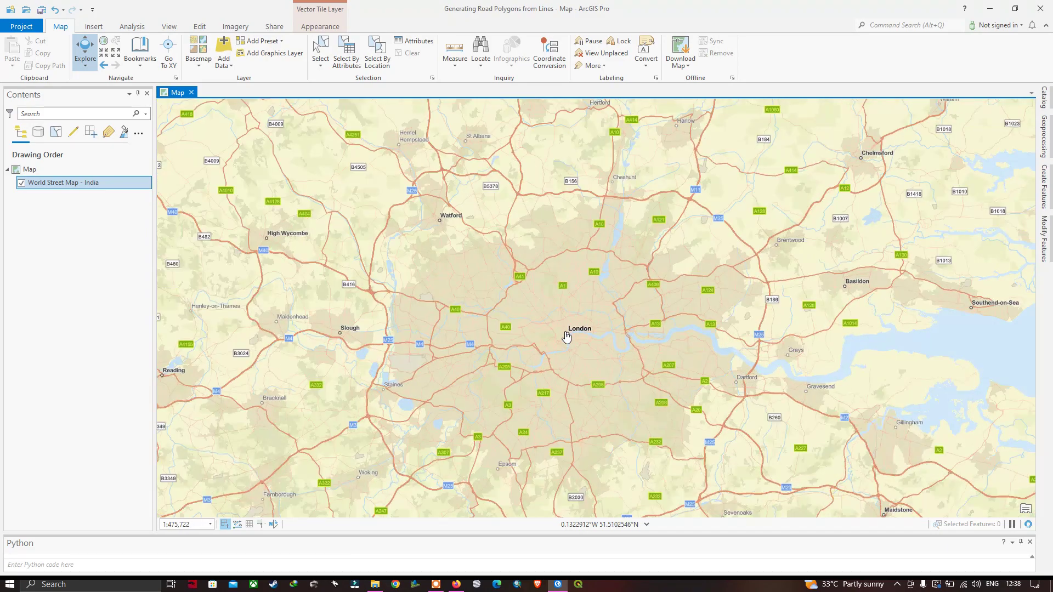
{"action": "scroll", "coordinate": [569, 346], "scroll_direction": "up", "scroll_amount": 2}
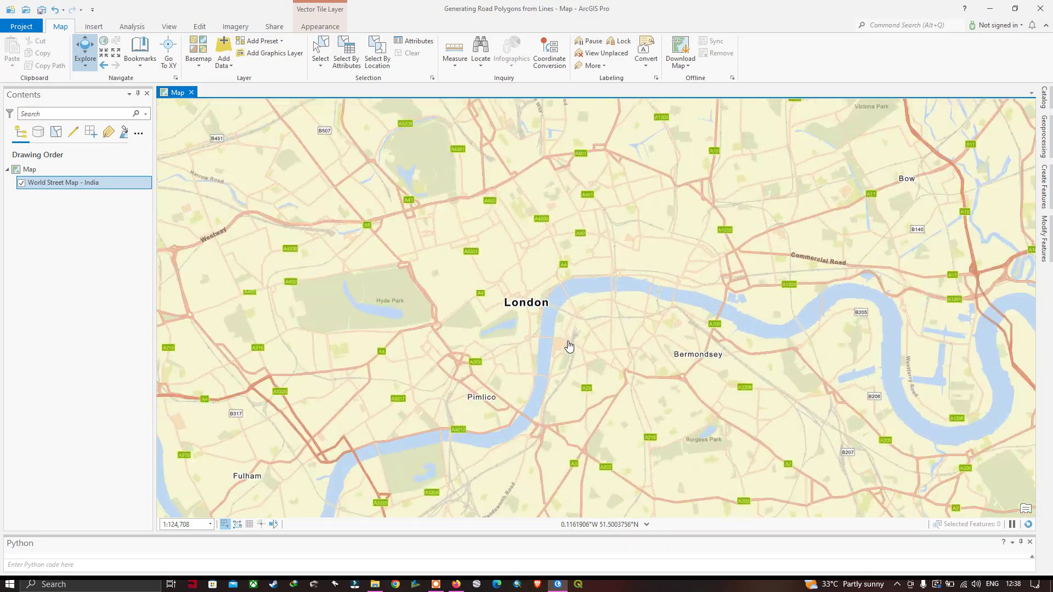
{"action": "scroll", "coordinate": [570, 344], "scroll_direction": "down", "scroll_amount": 2}
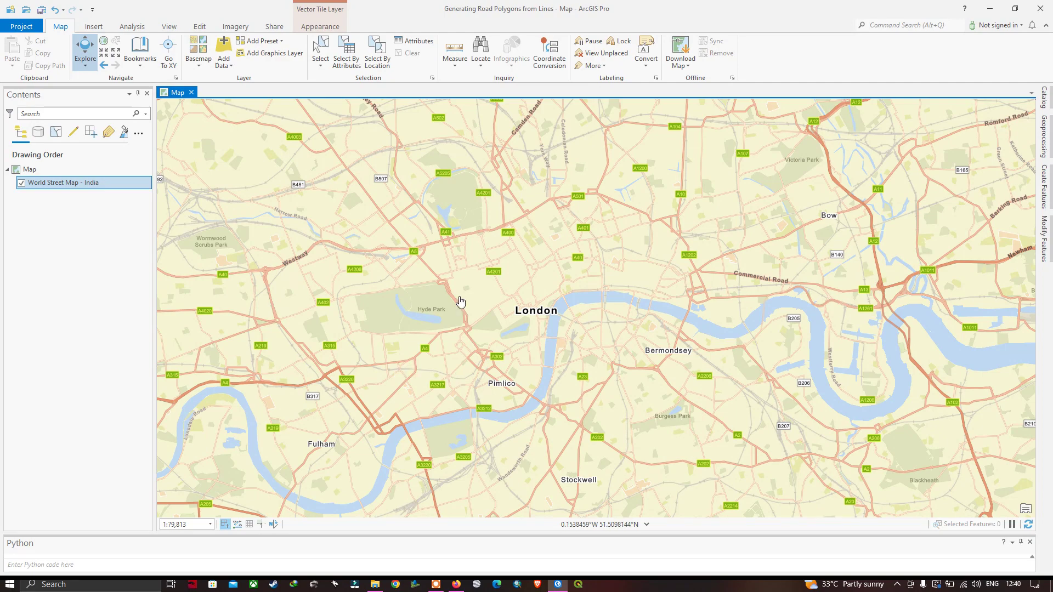
{"action": "scroll", "coordinate": [513, 331], "scroll_direction": "down", "scroll_amount": 2}
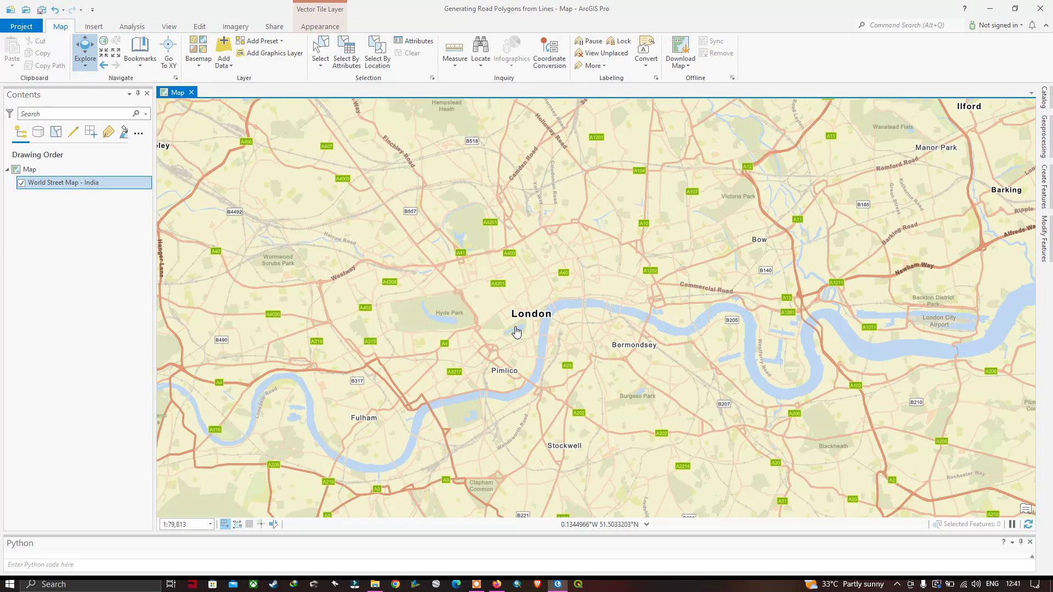
{"action": "scroll", "coordinate": [500, 325], "scroll_direction": "up", "scroll_amount": 2}
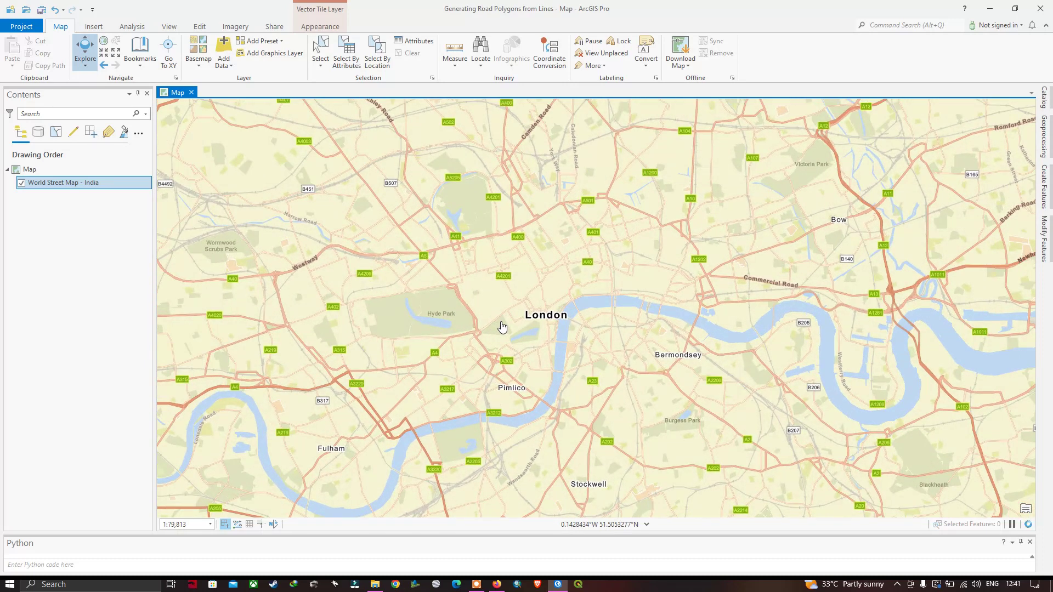
{"action": "left_click_drag", "start_coordinate": [587, 332], "coordinate": [502, 305]}
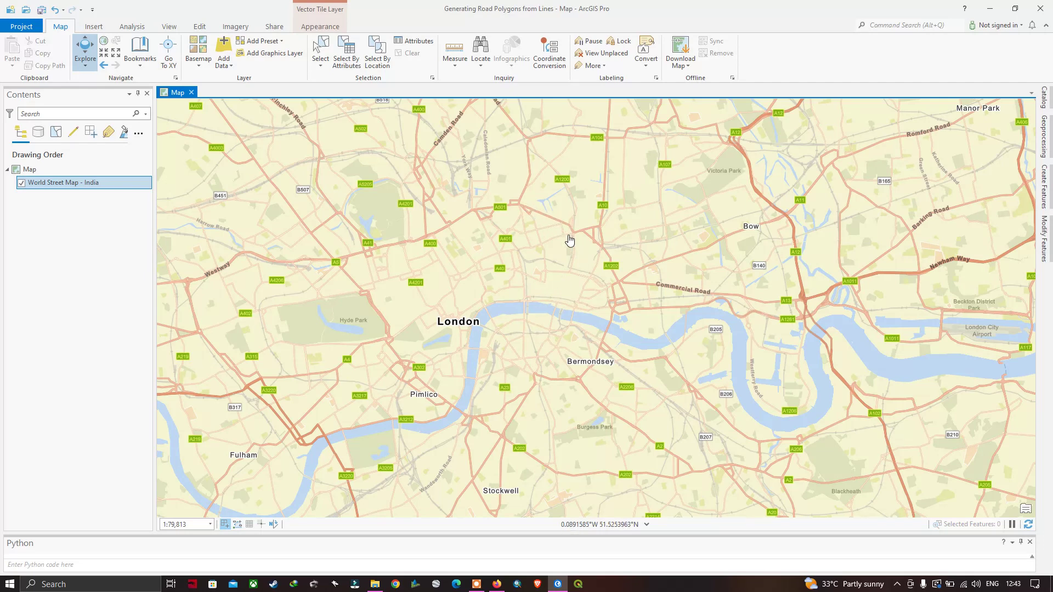
{"action": "scroll", "coordinate": [588, 241], "scroll_direction": "up", "scroll_amount": 2}
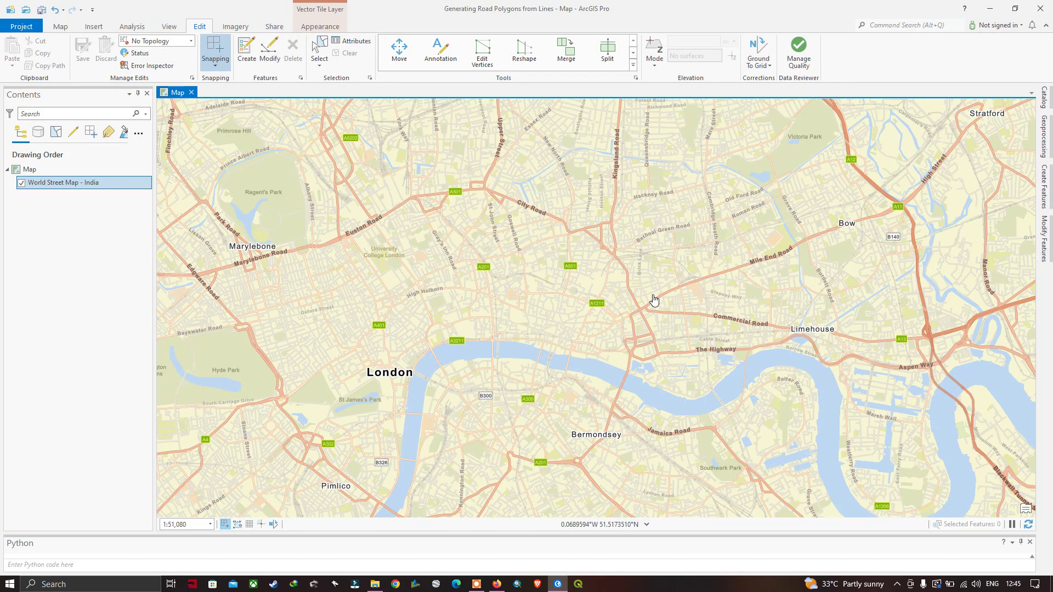
Start a new shapefile in the project's connected folder in the catalog.
{"action": "left_click", "coordinate": [171, 27]}
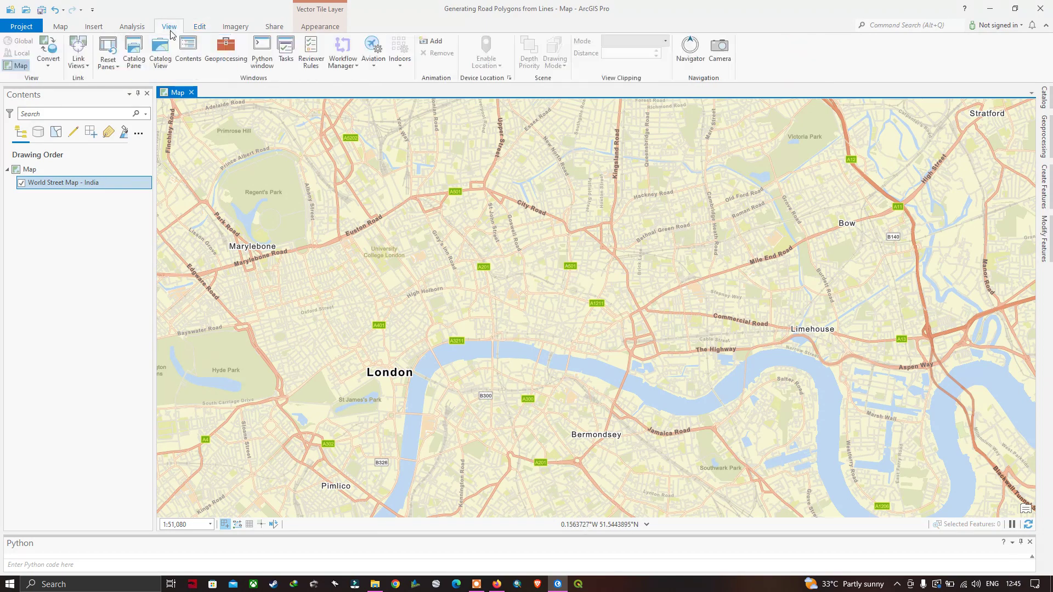
{"action": "left_click", "coordinate": [134, 64]}
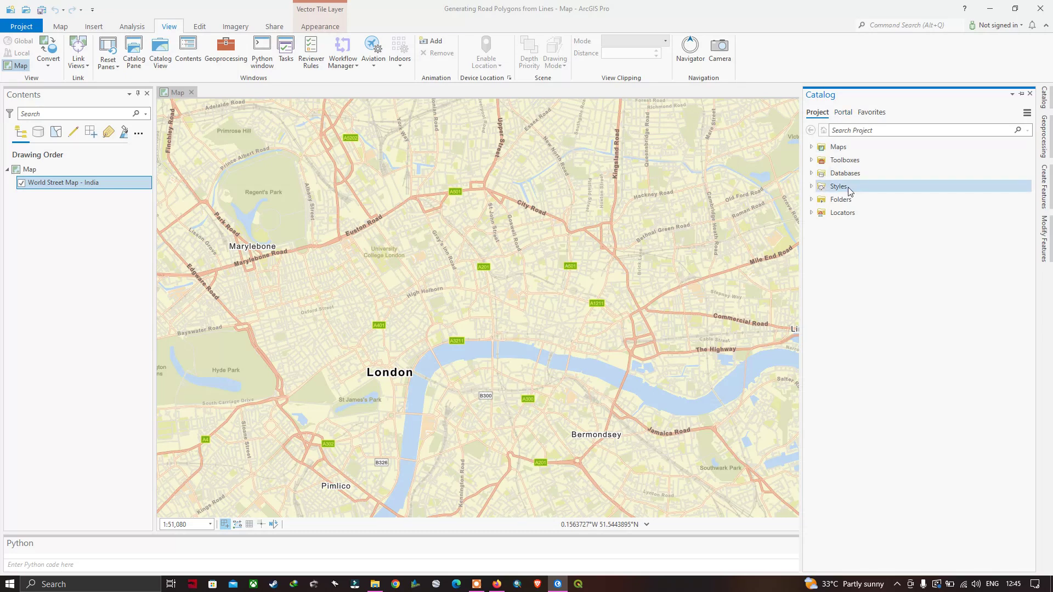
{"action": "left_click", "coordinate": [811, 199]}
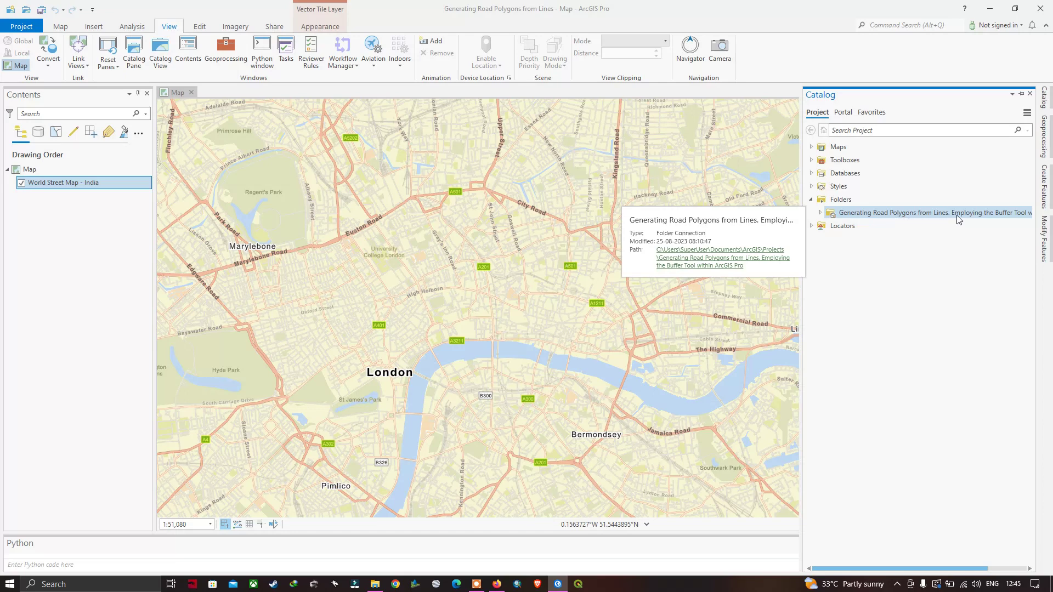
{"action": "left_click", "coordinate": [822, 214]}
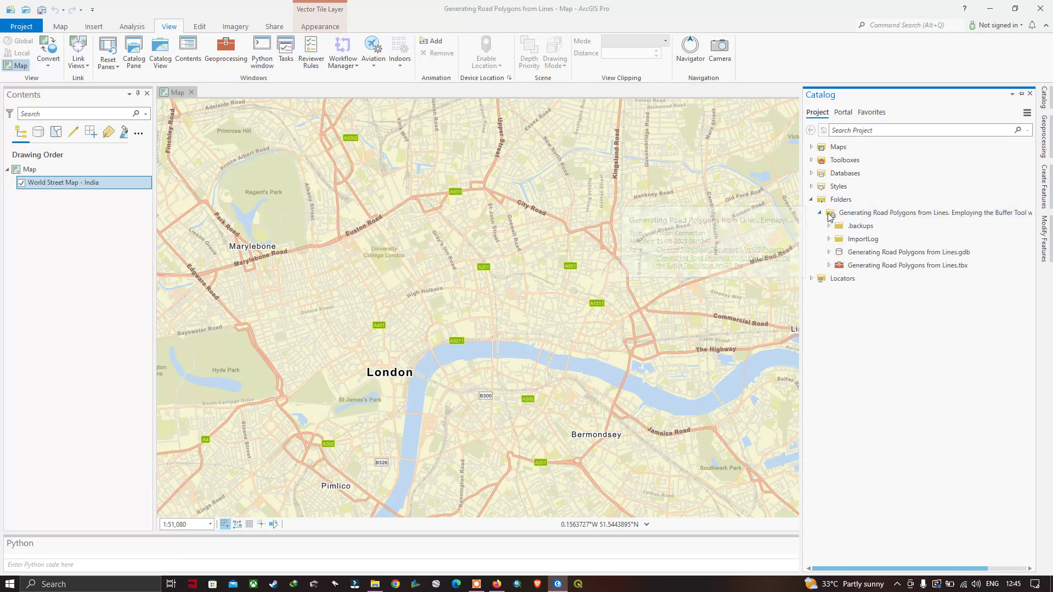
{"action": "left_click", "coordinate": [865, 216]}
{"action": "right_click", "coordinate": [866, 218]}
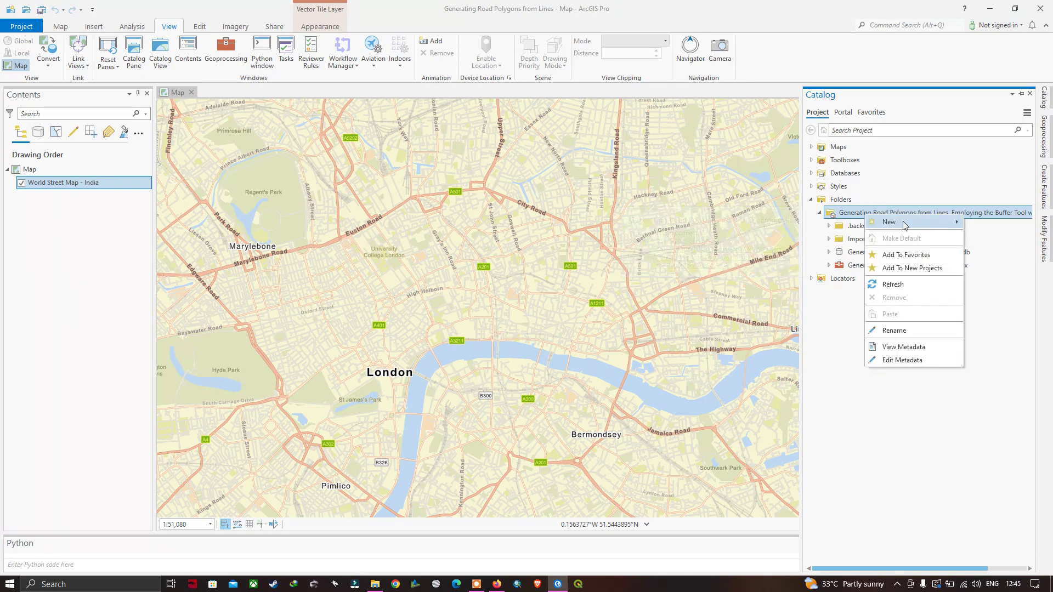
{"action": "mouse_move", "coordinate": [904, 226]}
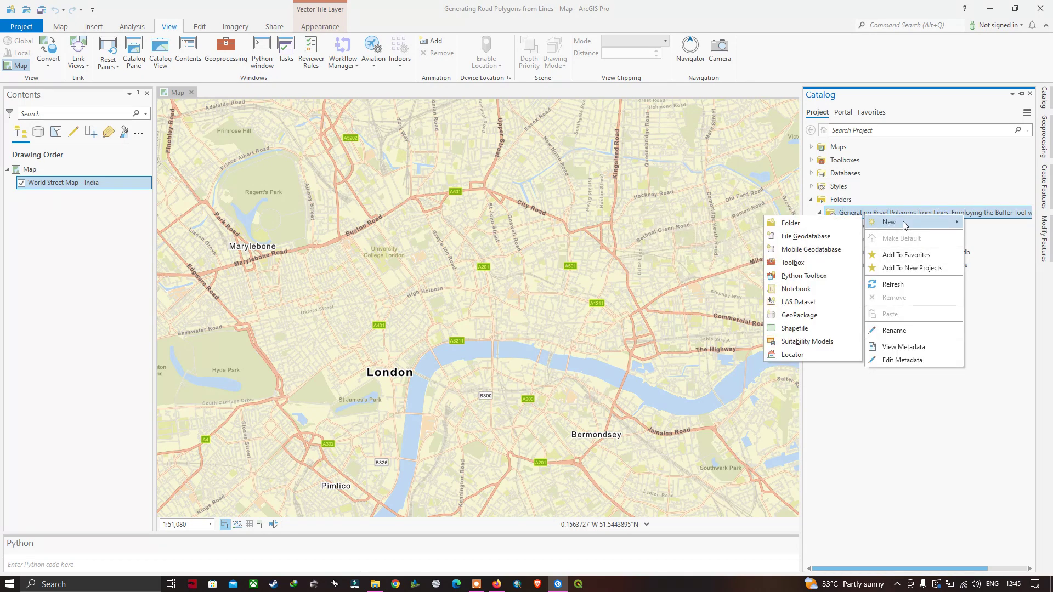
{"action": "left_click", "coordinate": [795, 330]}
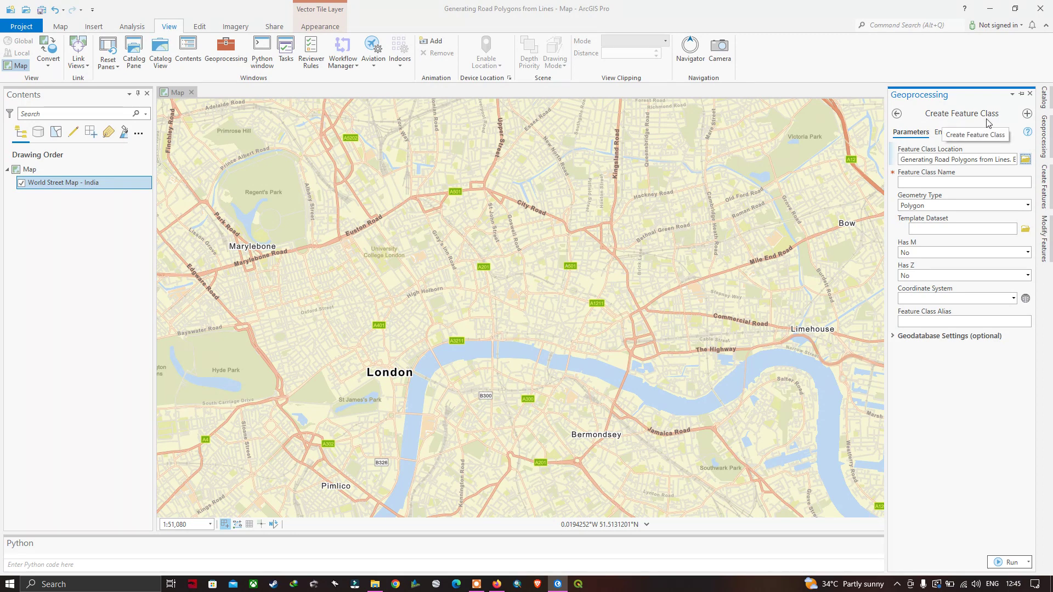
Create a Polyline feature class named Roads that uses the current map's coordinate system.
{"action": "left_click", "coordinate": [915, 183]}
{"action": "type", "text": "Roads"}
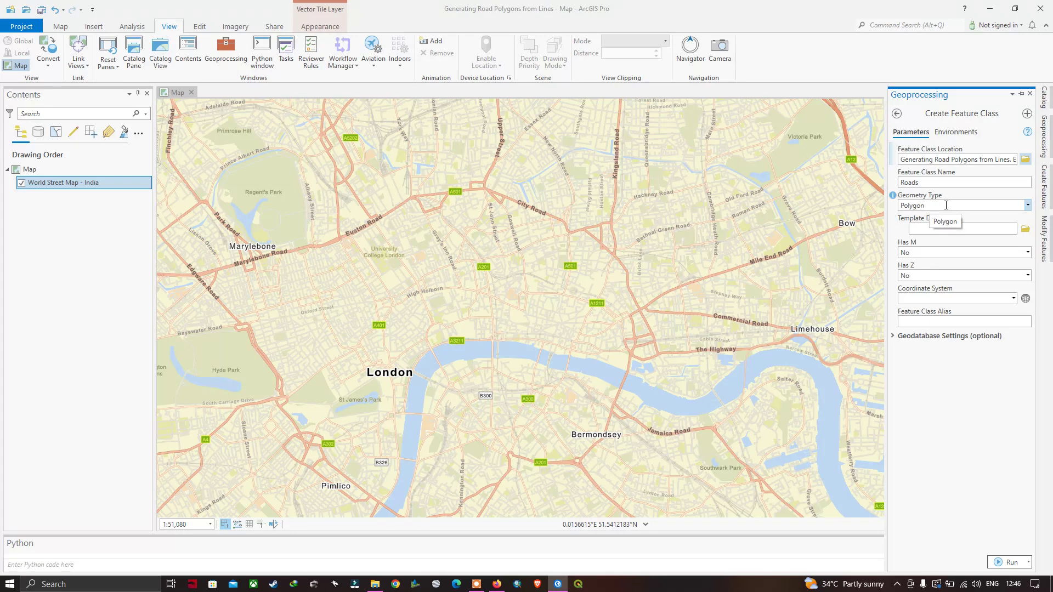
{"action": "left_click", "coordinate": [1027, 206]}
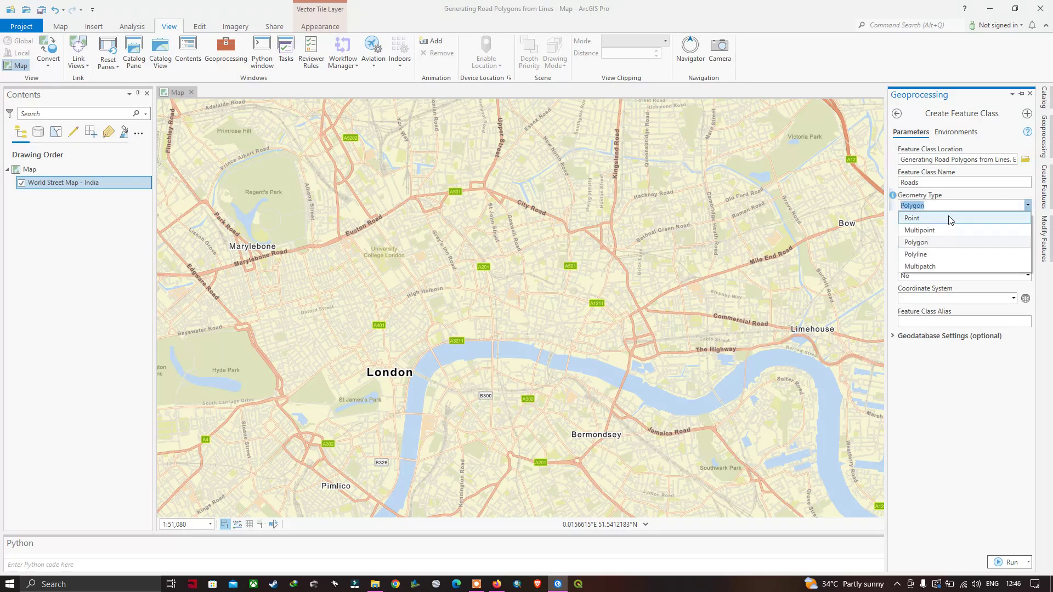
{"action": "left_click", "coordinate": [924, 255]}
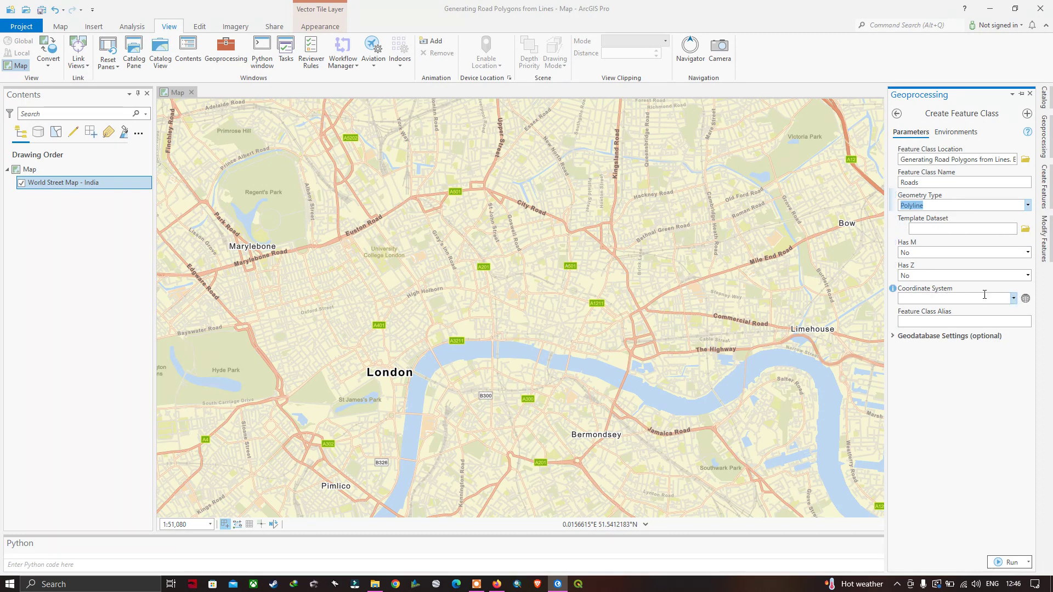
{"action": "left_click", "coordinate": [1013, 299]}
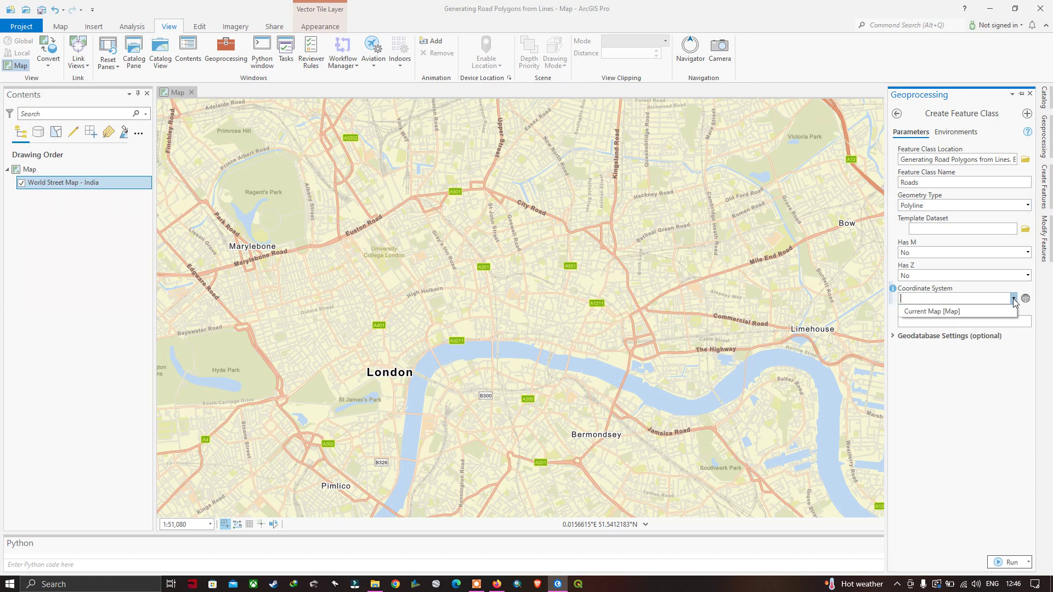
{"action": "left_click", "coordinate": [941, 312]}
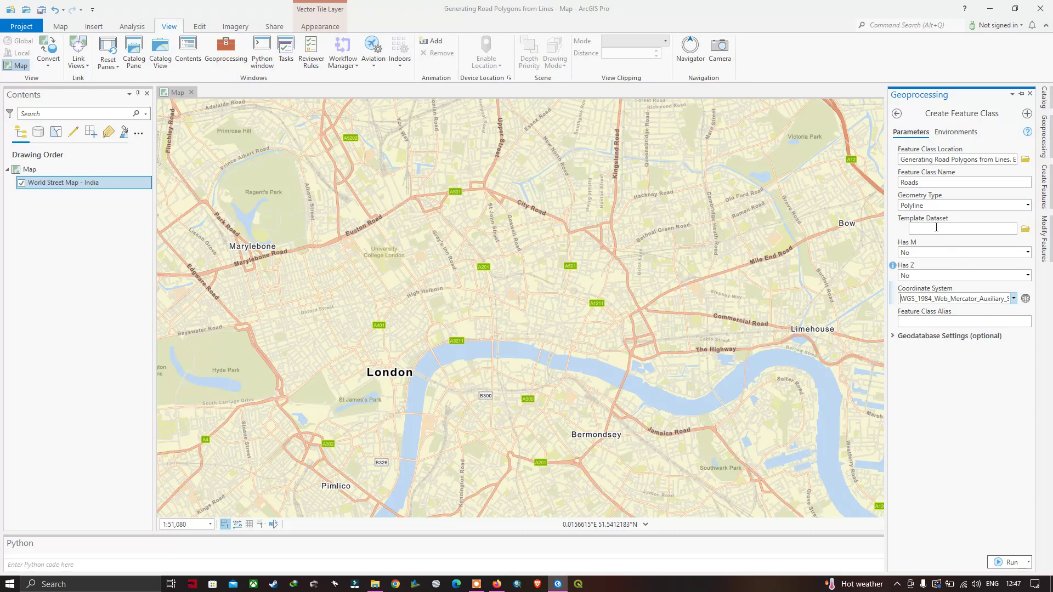
{"action": "left_click", "coordinate": [1012, 564]}
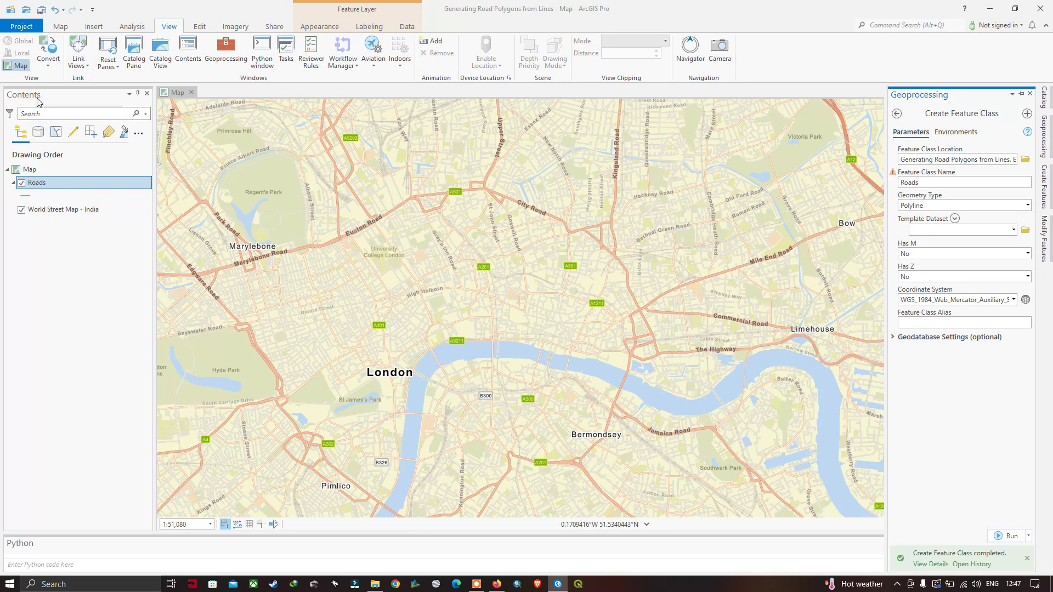
Start creating line features with the Roads template and display the snapping options.
{"action": "left_click", "coordinate": [71, 179]}
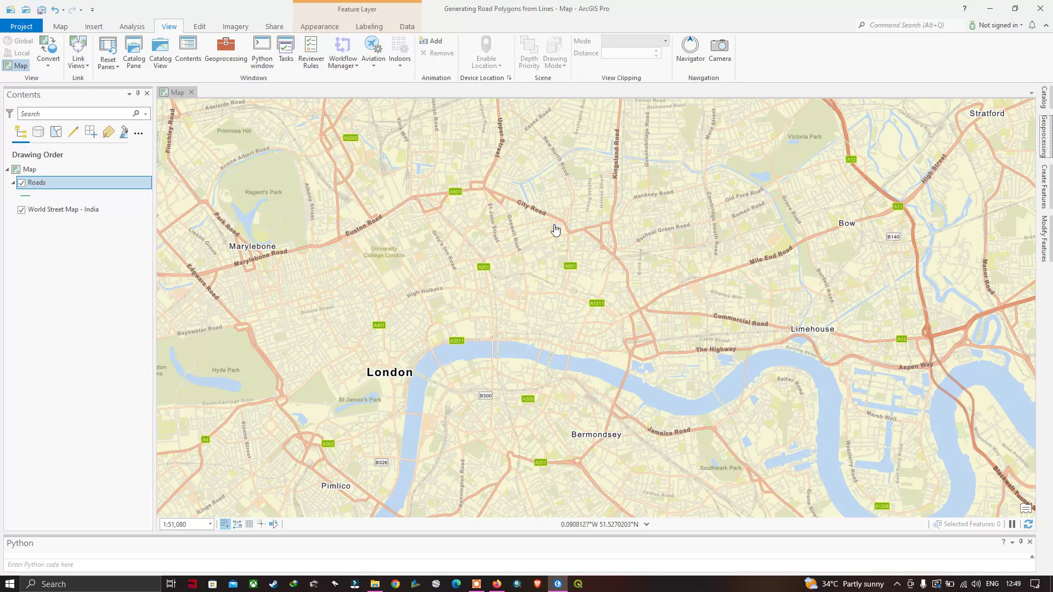
{"action": "left_click", "coordinate": [201, 29]}
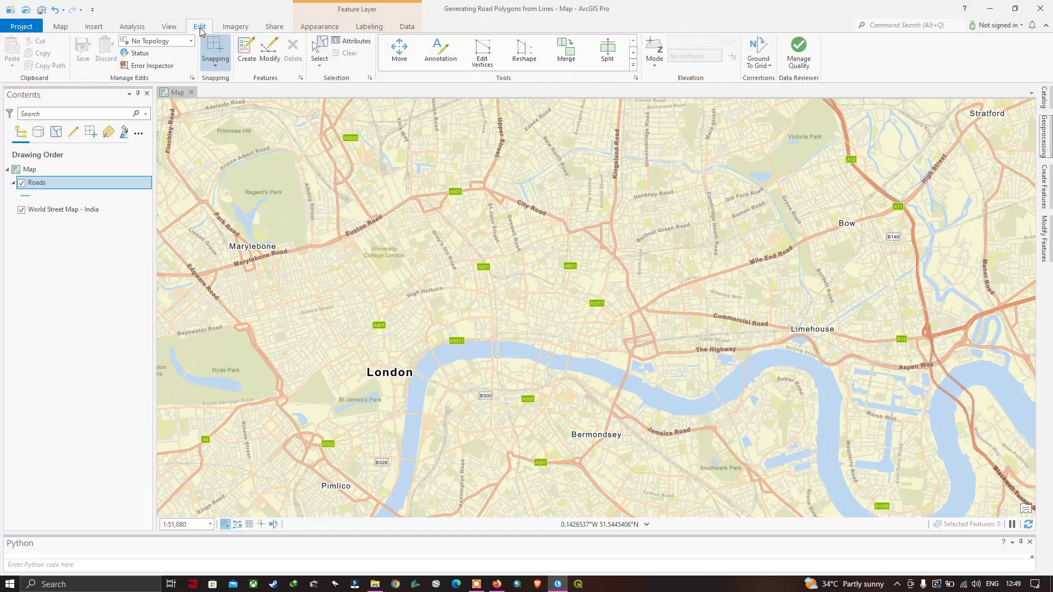
{"action": "left_click", "coordinate": [253, 56]}
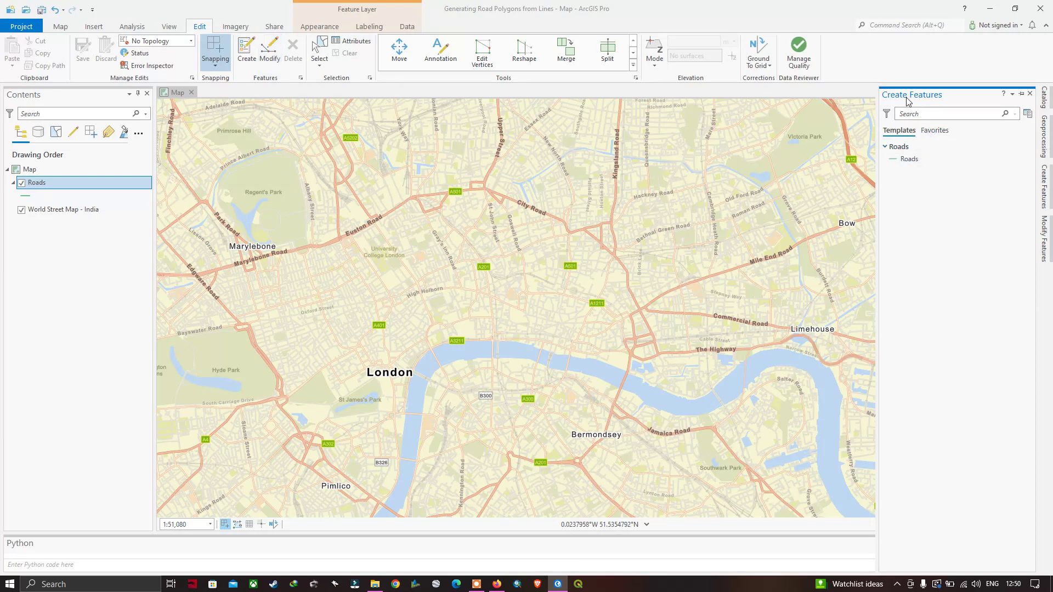
{"action": "left_click", "coordinate": [904, 162]}
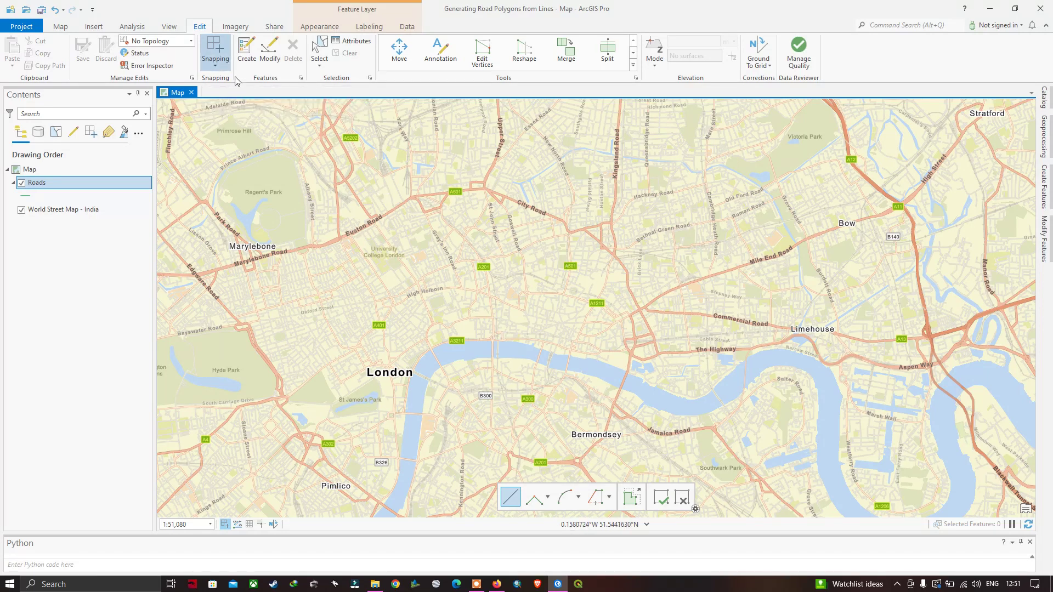
{"action": "left_click", "coordinate": [217, 70]}
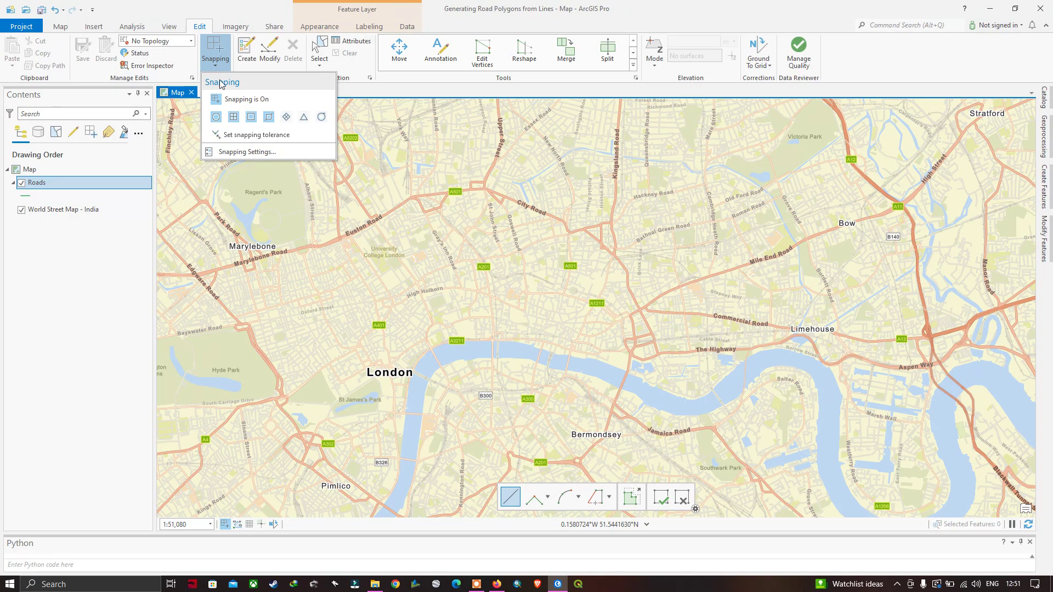
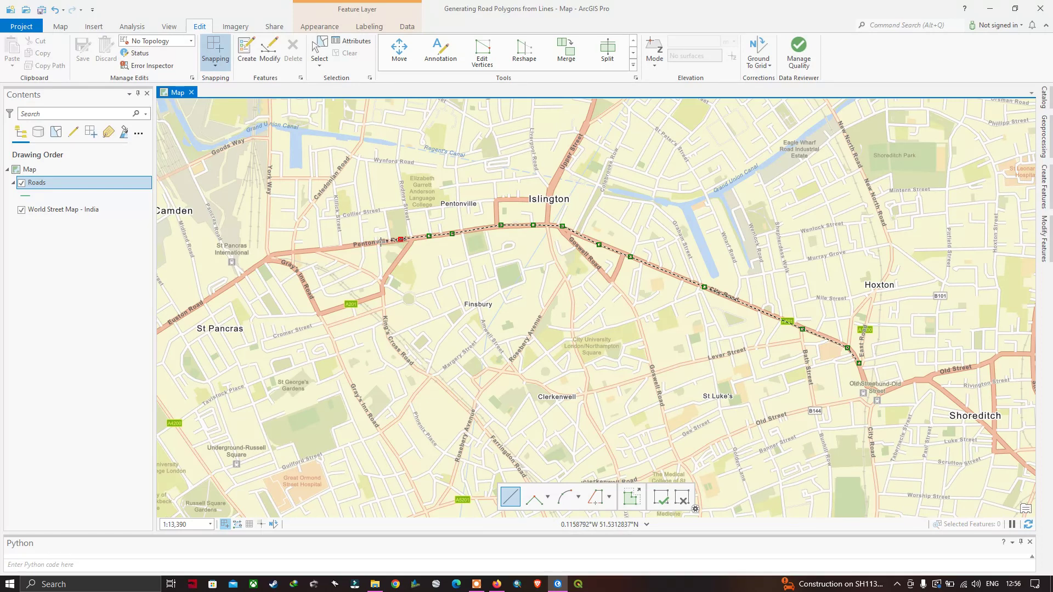
Continue the road line west along Pentonville Road and finish it at the Gray's Inn Road junction.
{"action": "left_click", "coordinate": [381, 241]}
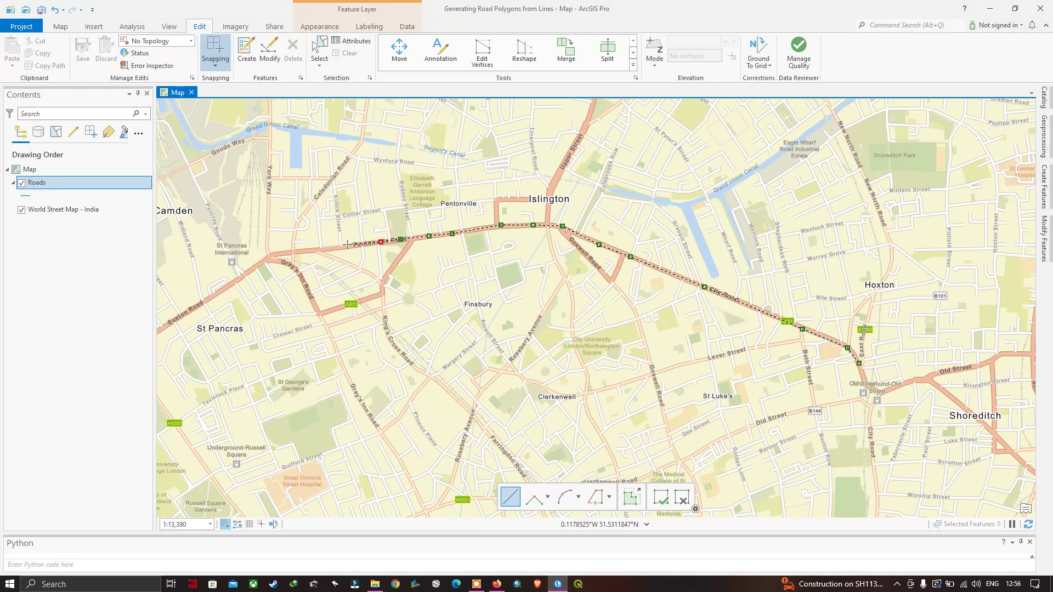
{"action": "left_click", "coordinate": [317, 250]}
{"action": "left_click", "coordinate": [291, 251]}
{"action": "left_click", "coordinate": [274, 254]}
{"action": "double_click", "coordinate": [274, 254]}
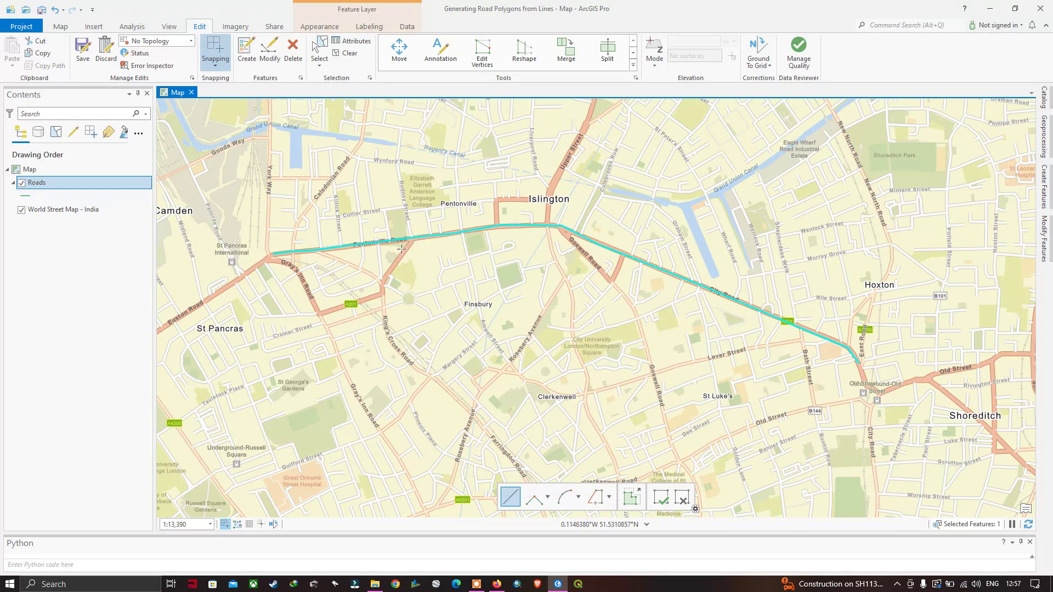
Digitize a second road line along King's Cross Road and Penton Rise, ending it snapped to the Pentonville Road line.
{"action": "left_click", "coordinate": [431, 376]}
{"action": "left_click", "coordinate": [419, 371]}
{"action": "left_click", "coordinate": [404, 356]}
{"action": "left_click", "coordinate": [393, 343]}
{"action": "left_click", "coordinate": [383, 282]}
{"action": "left_click", "coordinate": [387, 271]}
{"action": "left_click", "coordinate": [402, 253]}
{"action": "scroll", "coordinate": [403, 252], "scroll_direction": "up", "scroll_amount": 5}
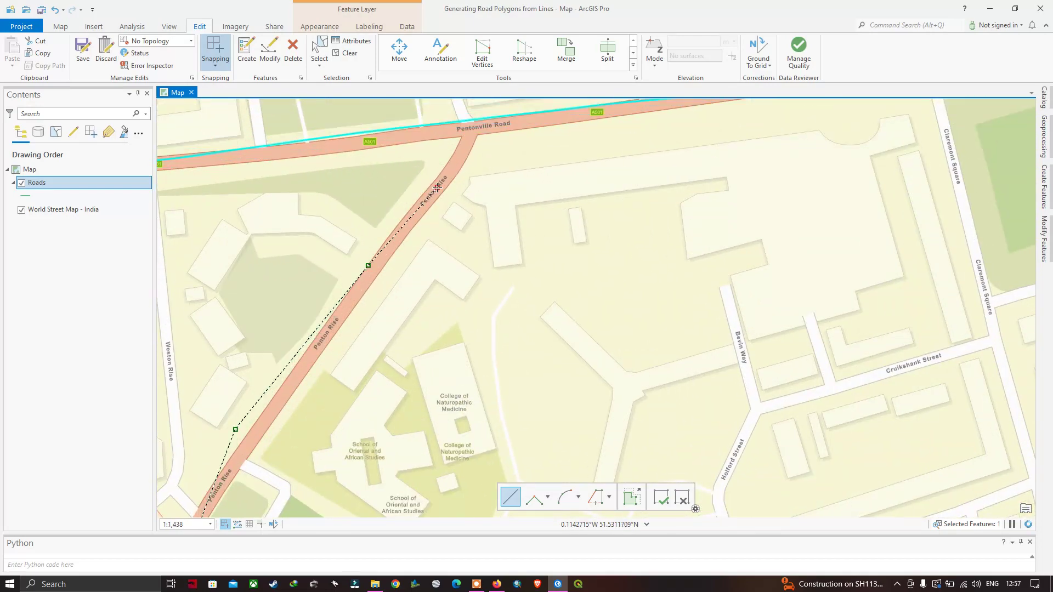
{"action": "left_click", "coordinate": [437, 187]}
{"action": "left_click", "coordinate": [459, 153]}
{"action": "left_click", "coordinate": [470, 120]}
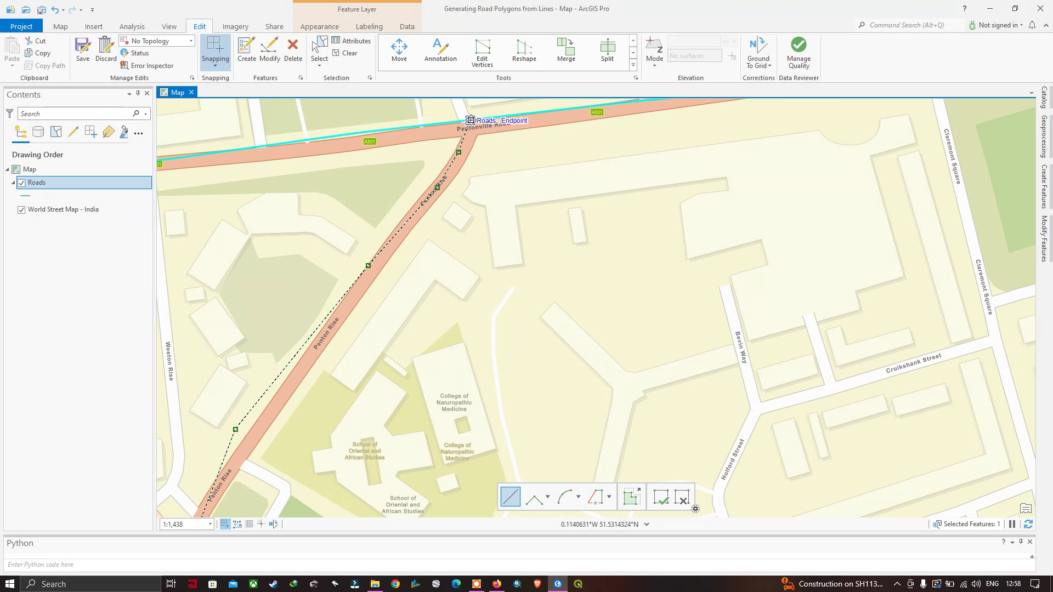
{"action": "double_click", "coordinate": [470, 119]}
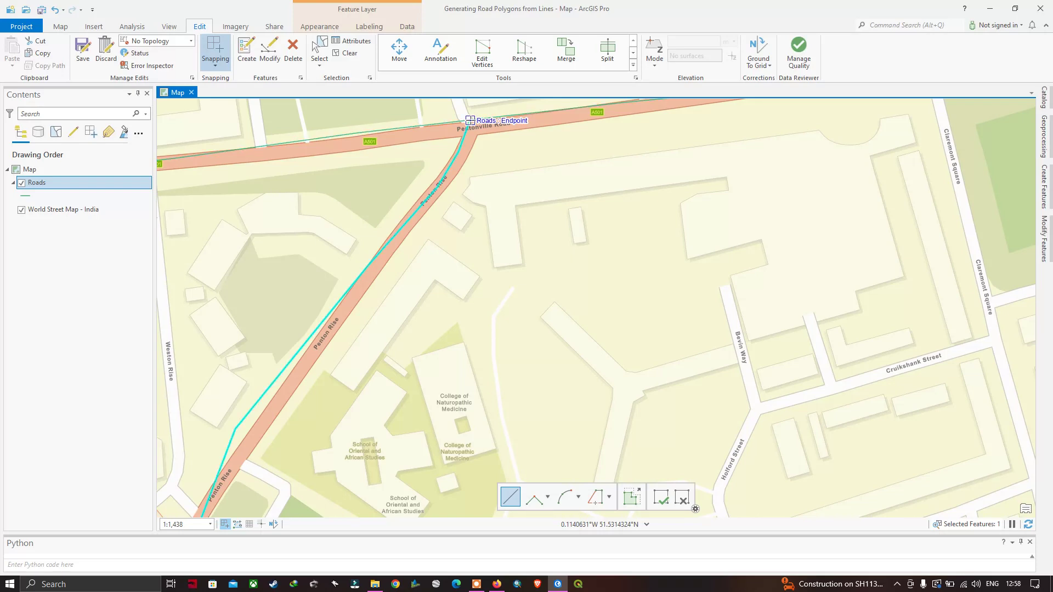
Inspect the junction where the Penton Rise line meets the Pentonville Road line.
{"action": "scroll", "coordinate": [465, 124], "scroll_direction": "up", "scroll_amount": 1}
{"action": "scroll", "coordinate": [465, 124], "scroll_direction": "up", "scroll_amount": 2}
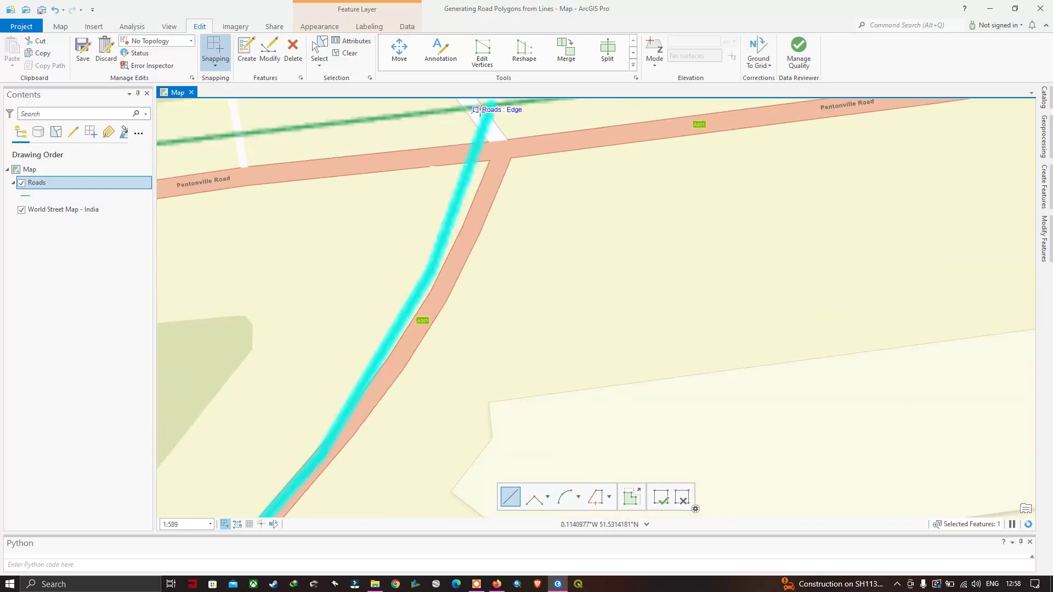
{"action": "scroll", "coordinate": [553, 216], "scroll_direction": "up", "scroll_amount": 2}
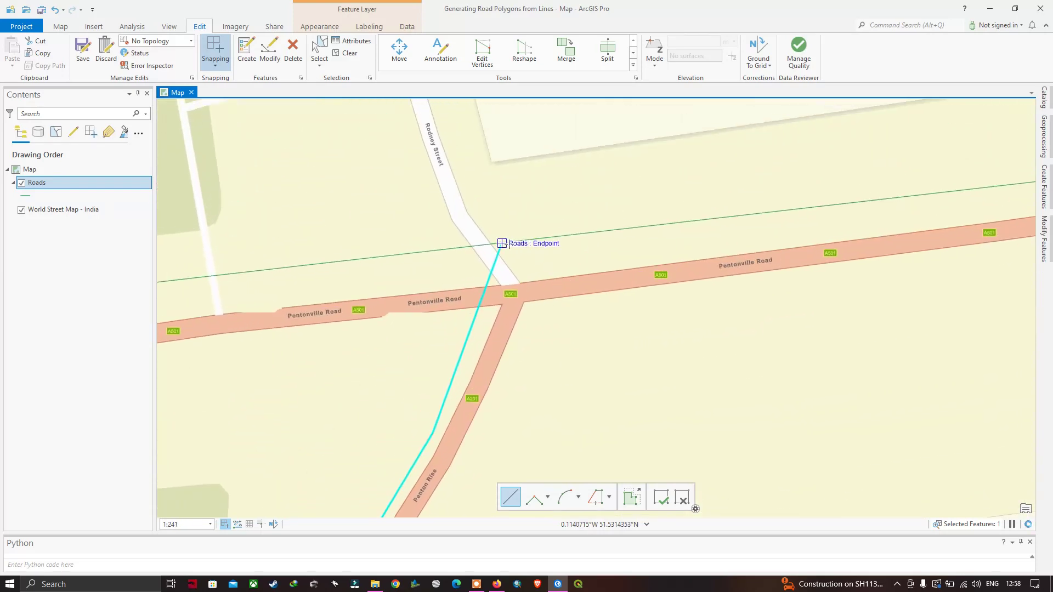
{"action": "scroll", "coordinate": [498, 240], "scroll_direction": "up", "scroll_amount": 1}
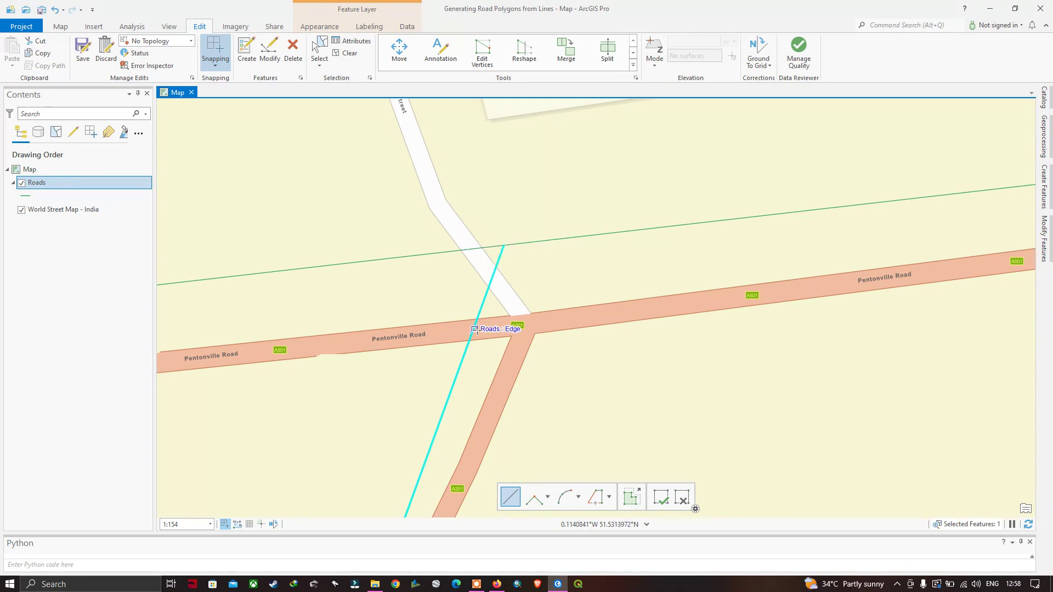
{"action": "scroll", "coordinate": [485, 328], "scroll_direction": "down", "scroll_amount": 1}
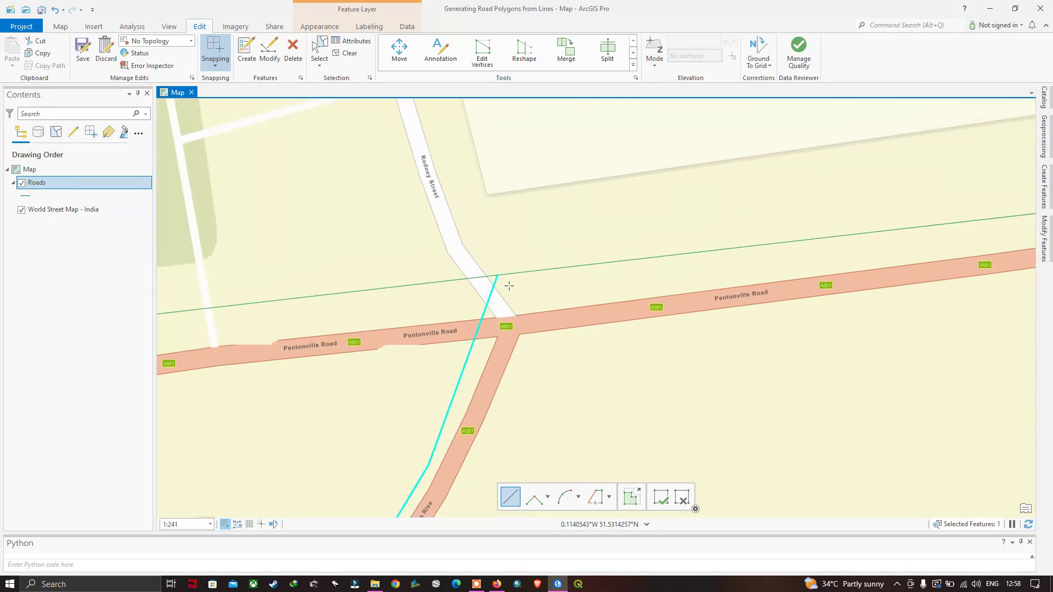
Check at close range that the Penton Rise line ends on the Pentonville Road line, and view both digitized lines at a wider extent.
{"action": "scroll", "coordinate": [486, 288], "scroll_direction": "up", "scroll_amount": 1}
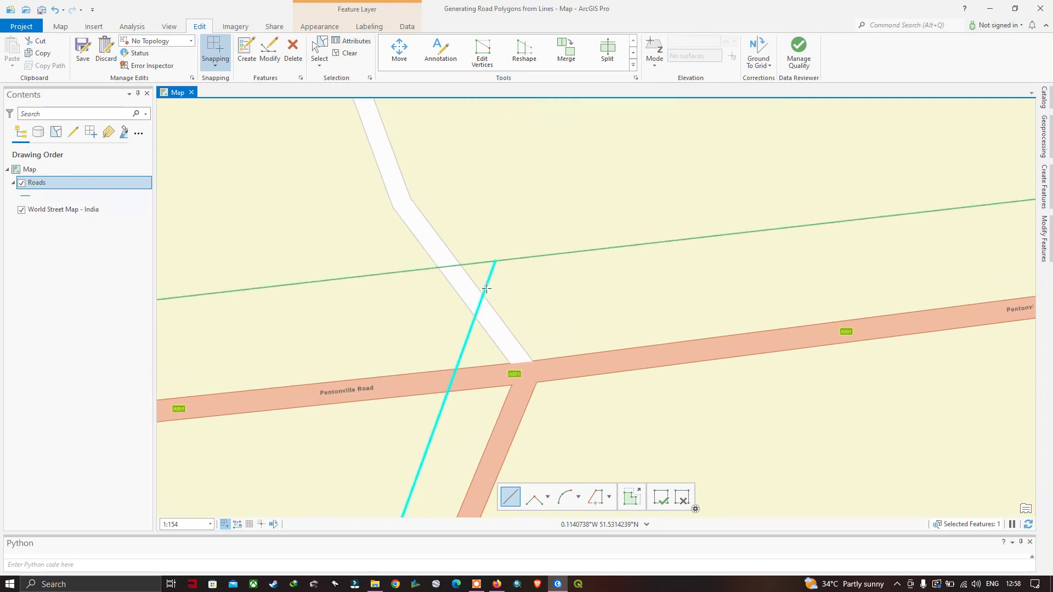
{"action": "scroll", "coordinate": [486, 288], "scroll_direction": "up", "scroll_amount": 1}
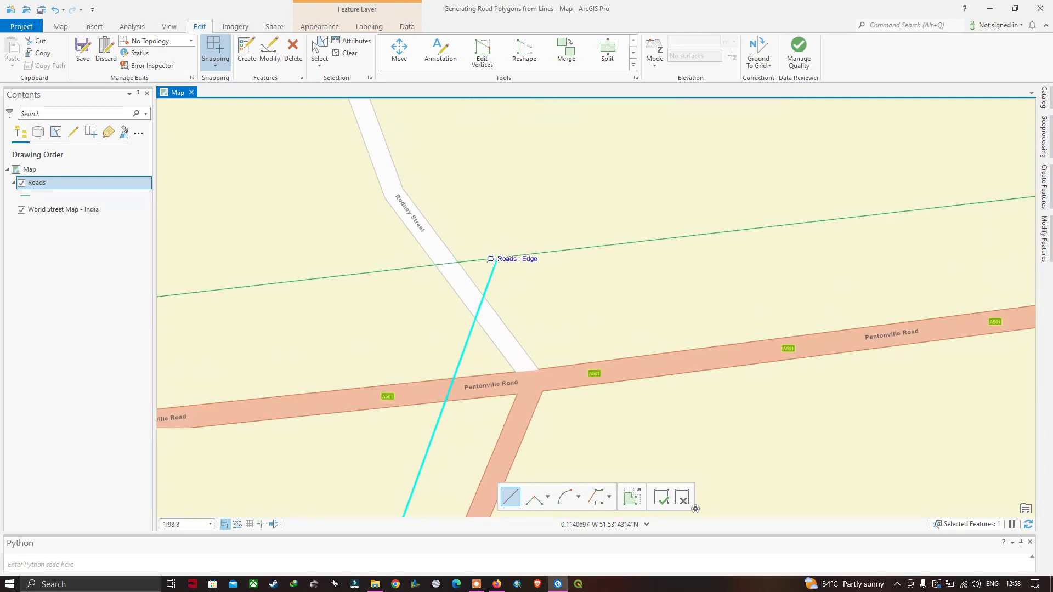
{"action": "scroll", "coordinate": [492, 259], "scroll_direction": "up", "scroll_amount": 6}
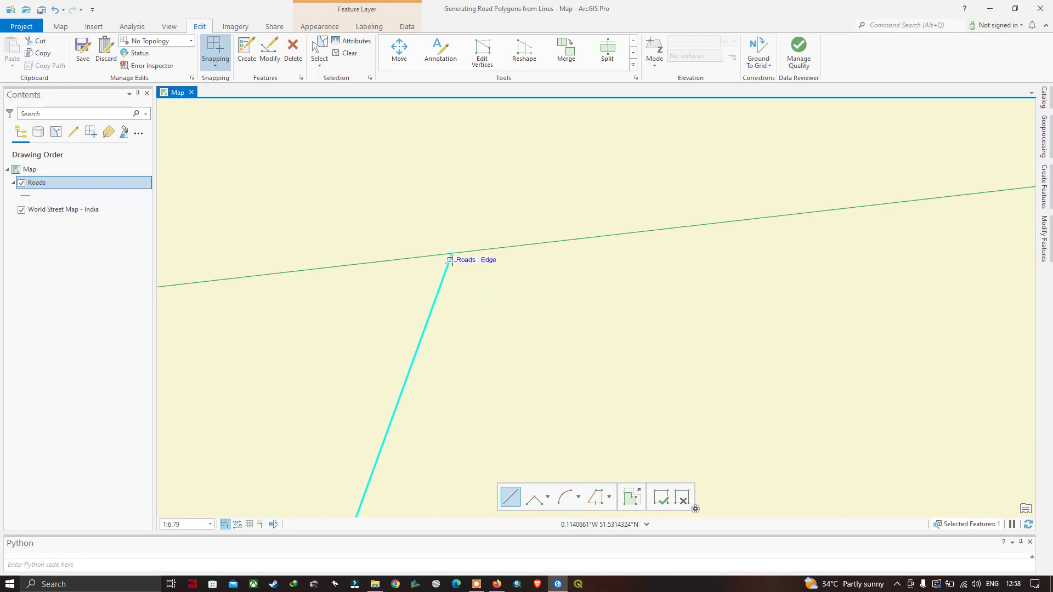
{"action": "scroll", "coordinate": [451, 260], "scroll_direction": "down", "scroll_amount": 6}
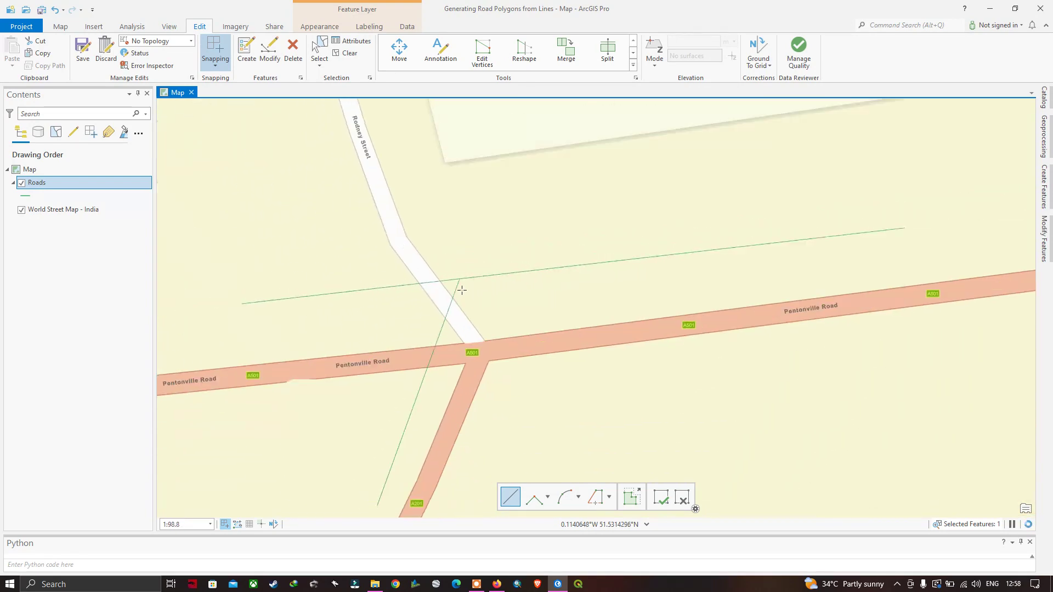
{"action": "scroll", "coordinate": [464, 295], "scroll_direction": "down", "scroll_amount": 8}
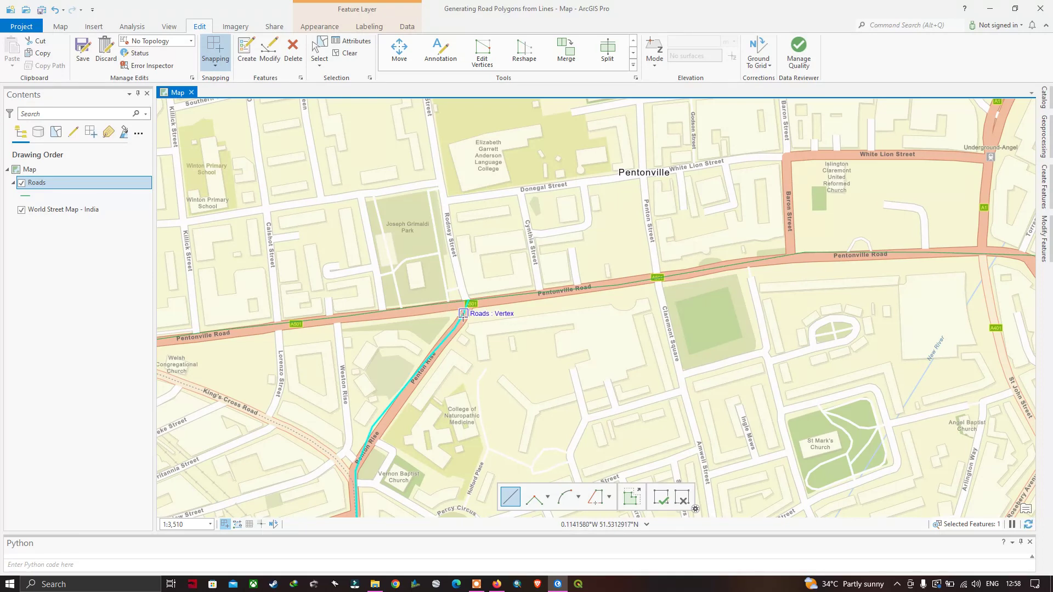
{"action": "scroll", "coordinate": [445, 359], "scroll_direction": "up", "scroll_amount": 1}
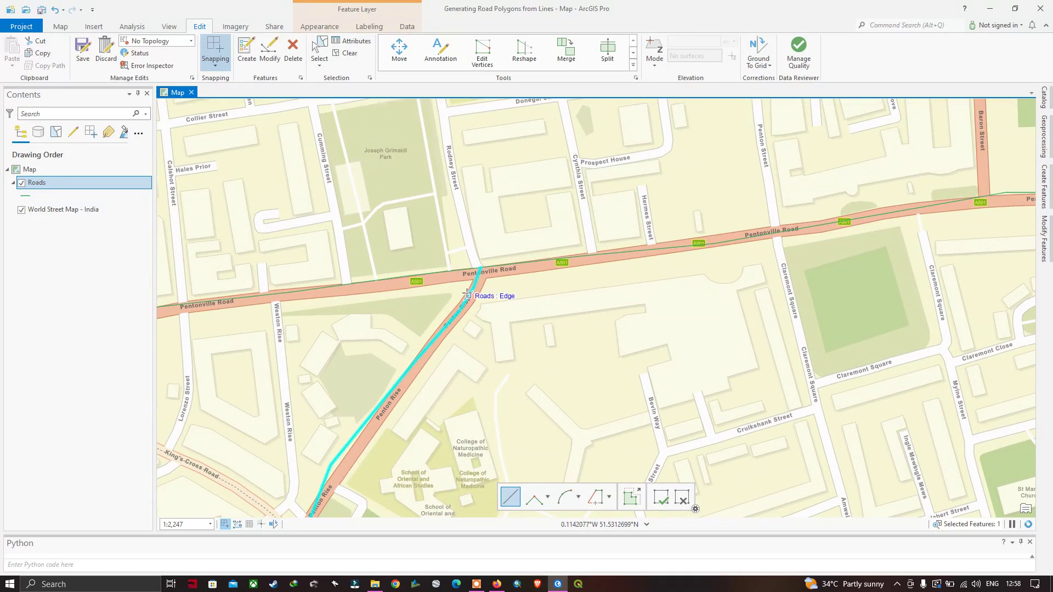
{"action": "scroll", "coordinate": [483, 288], "scroll_direction": "up", "scroll_amount": 1}
{"action": "scroll", "coordinate": [483, 283], "scroll_direction": "up", "scroll_amount": 1}
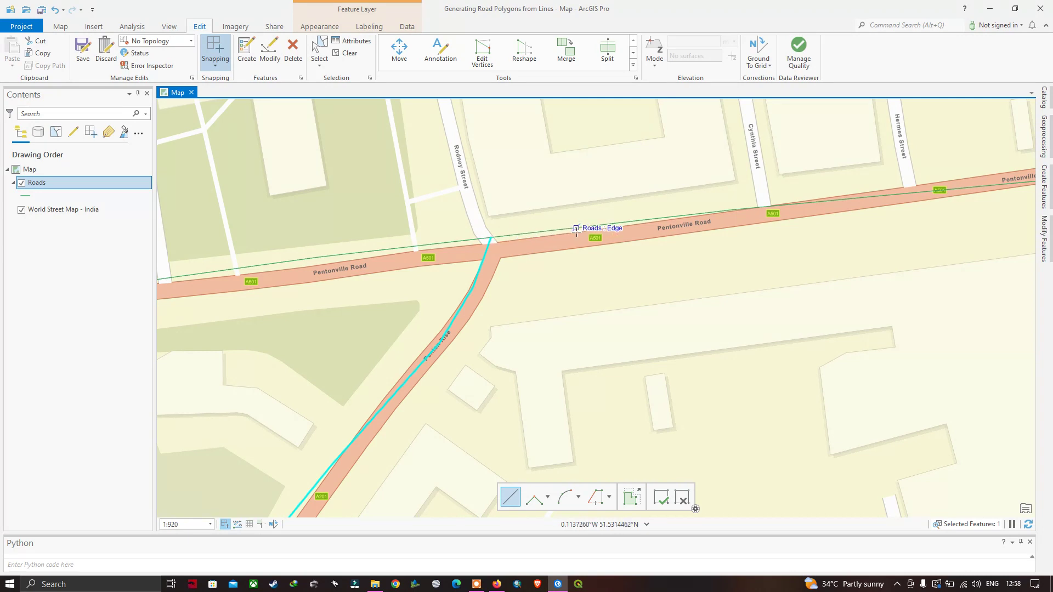
{"action": "scroll", "coordinate": [393, 250], "scroll_direction": "up", "scroll_amount": 2}
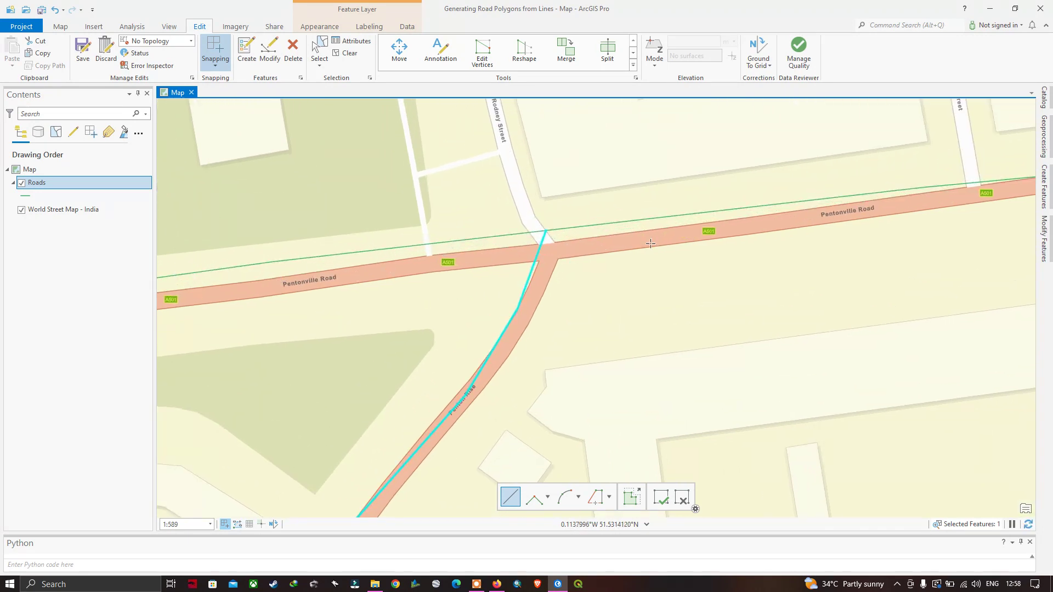
{"action": "scroll", "coordinate": [494, 280], "scroll_direction": "down", "scroll_amount": 2}
{"action": "scroll", "coordinate": [492, 292], "scroll_direction": "down", "scroll_amount": 10}
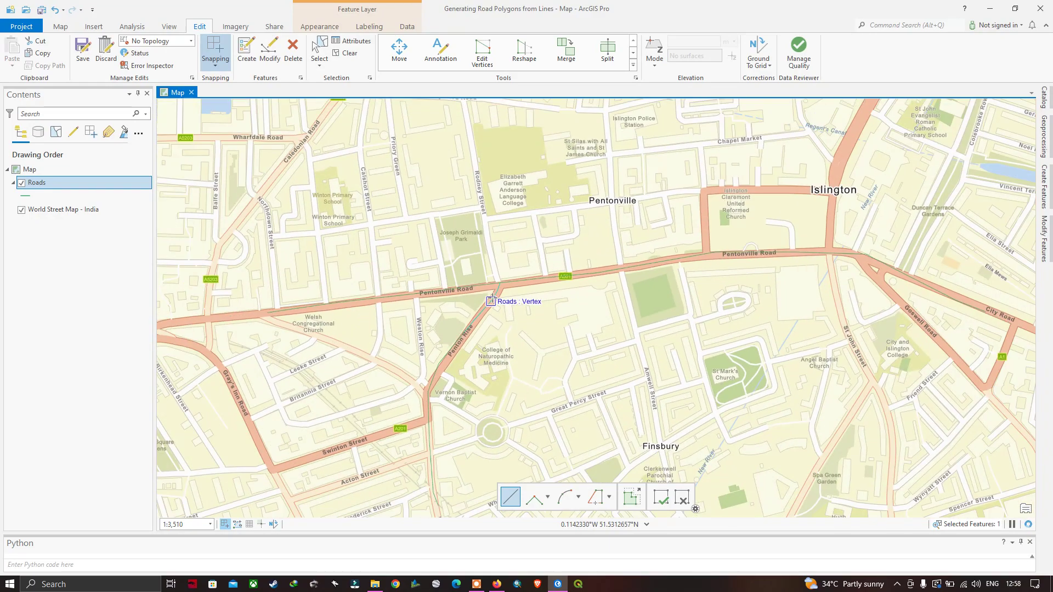
{"action": "scroll", "coordinate": [491, 323], "scroll_direction": "down", "scroll_amount": 4}
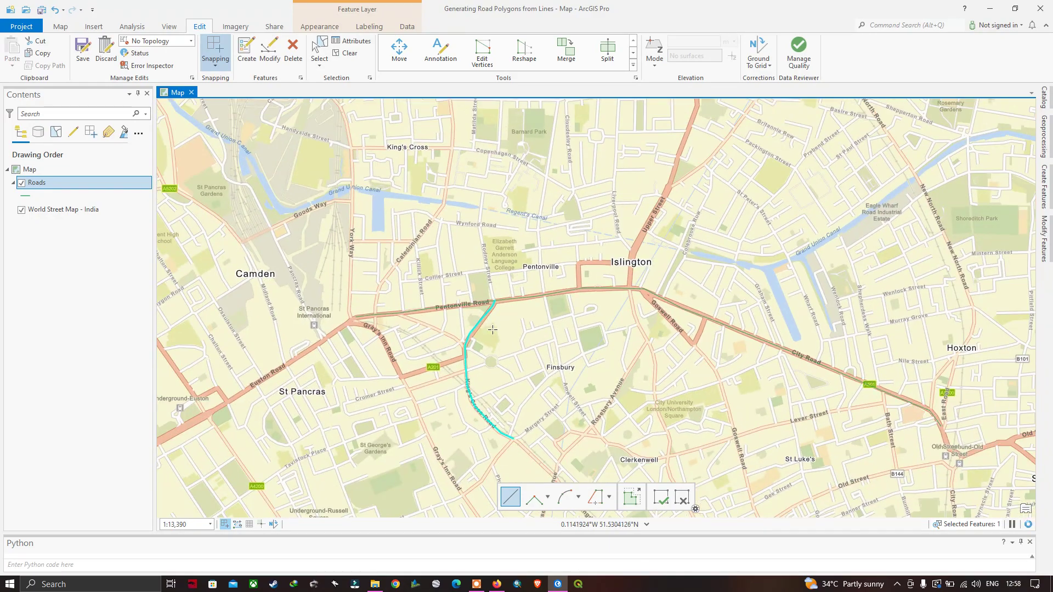
{"action": "scroll", "coordinate": [526, 364], "scroll_direction": "up", "scroll_amount": 2}
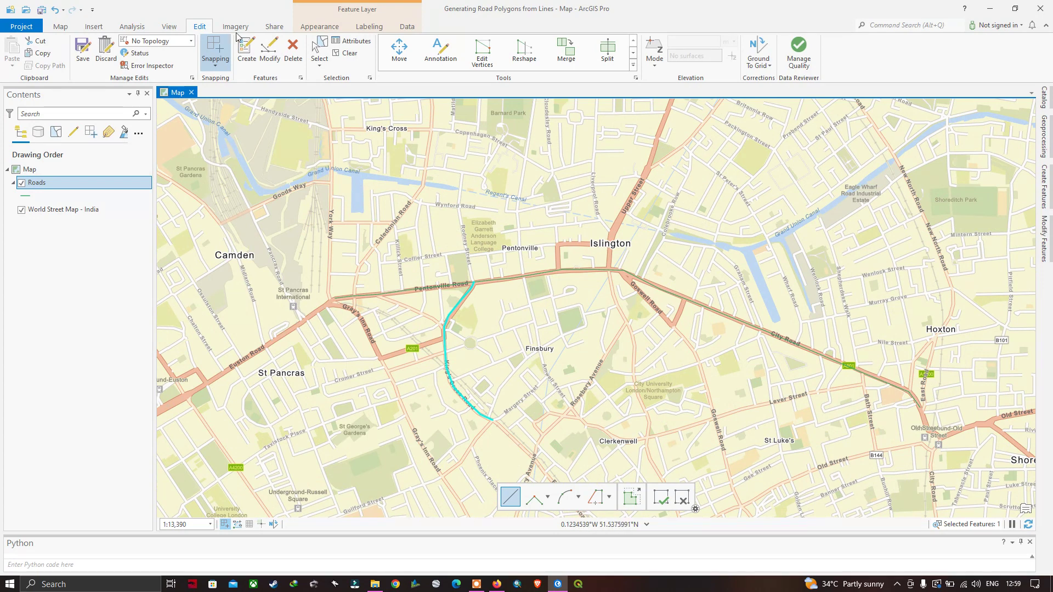
Display the snapping options and toggle snapping off and back on.
{"action": "left_click", "coordinate": [215, 67]}
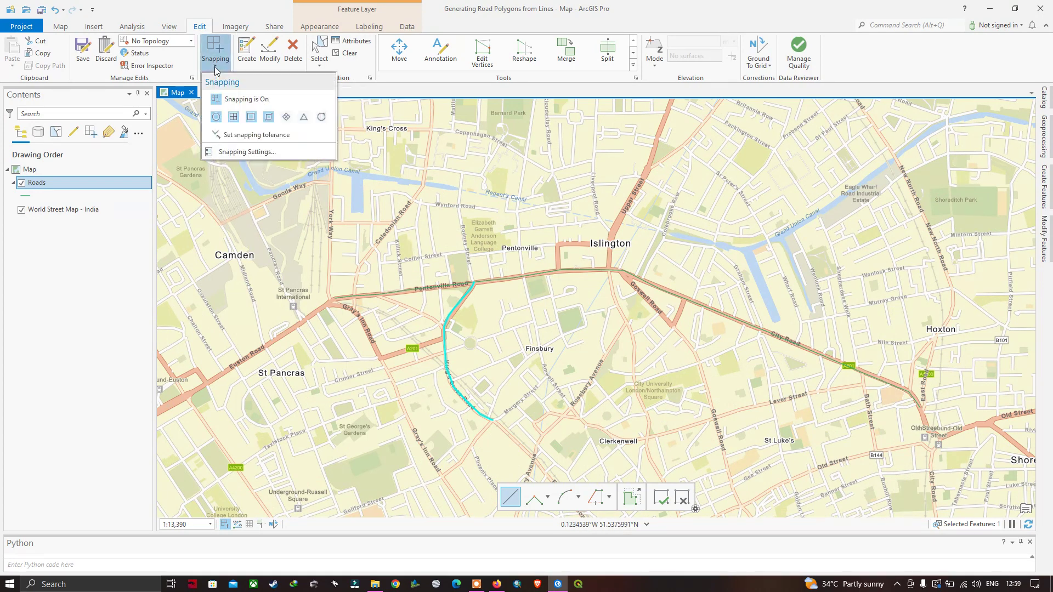
{"action": "left_click", "coordinate": [217, 100]}
{"action": "left_click", "coordinate": [218, 100]}
{"action": "left_click", "coordinate": [247, 52]}
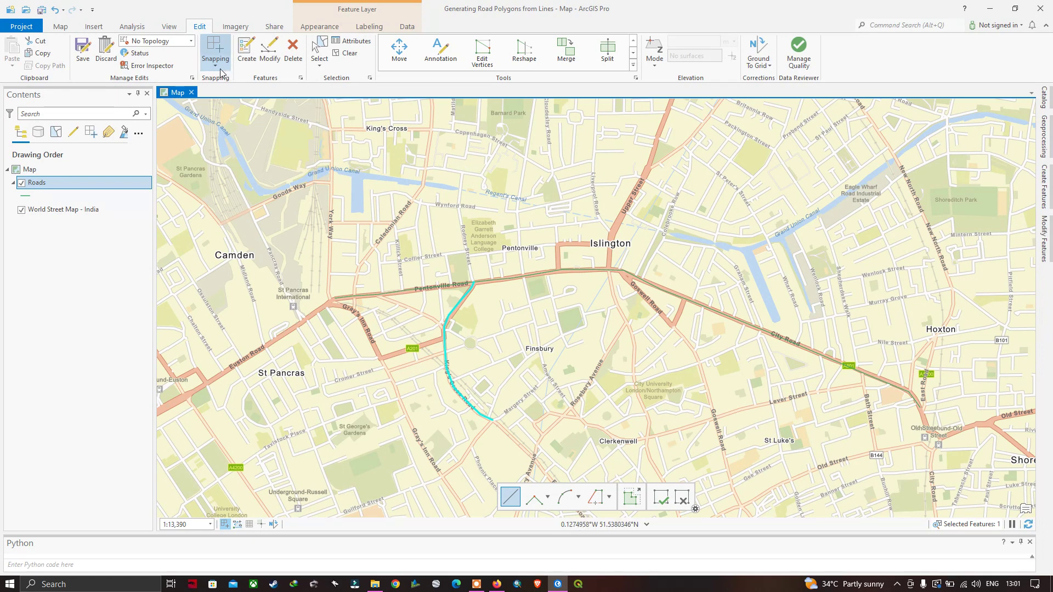
Open the snapping settings and review the XY tolerance, Z snap, snap tip and snap to sketch options.
{"action": "left_click", "coordinate": [216, 67]}
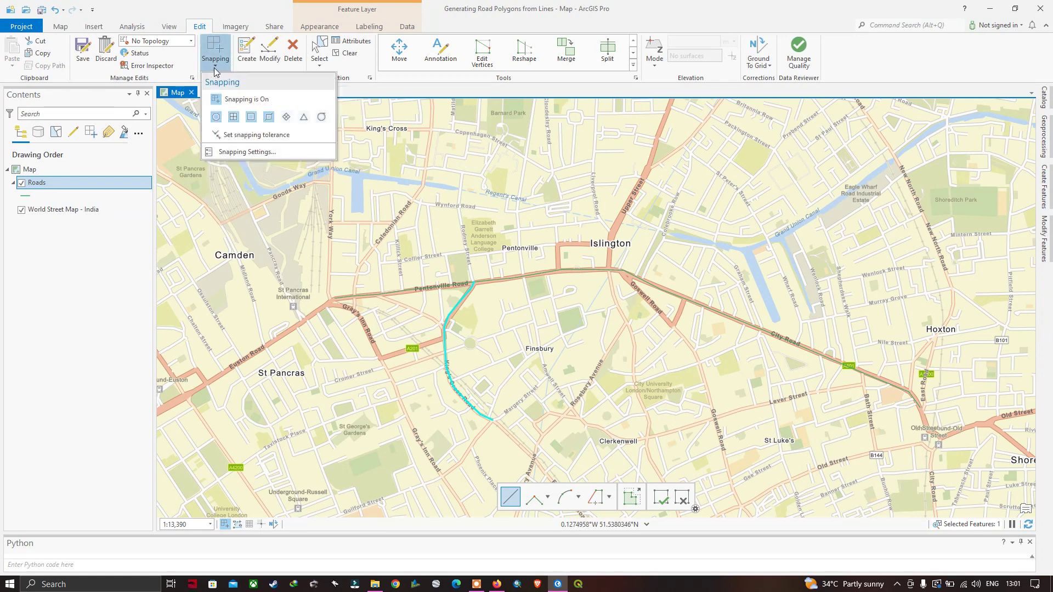
{"action": "left_click", "coordinate": [252, 153]}
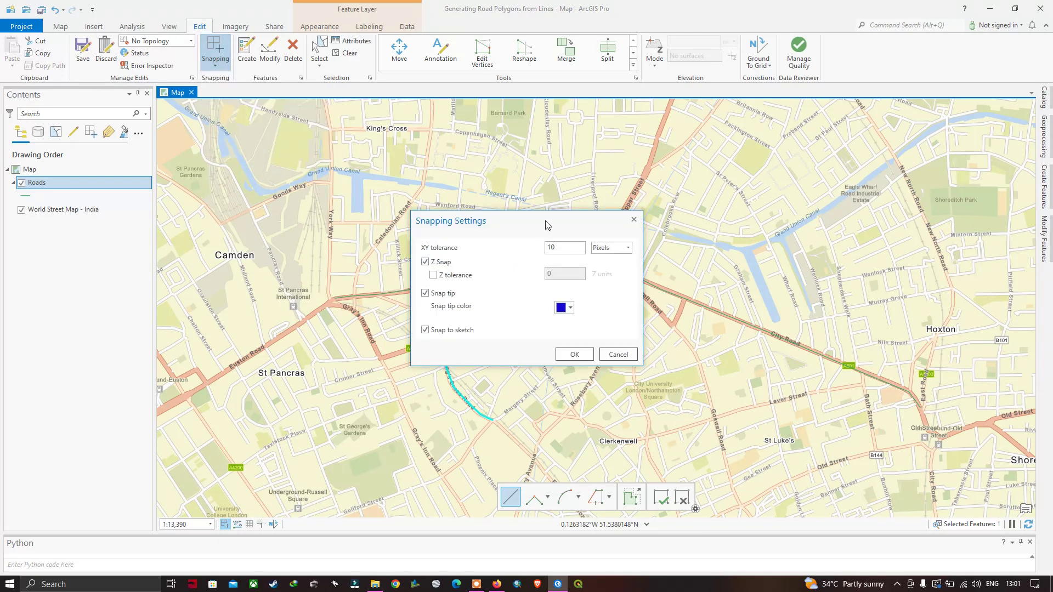
{"action": "left_click_drag", "start_coordinate": [546, 225], "coordinate": [532, 239]}
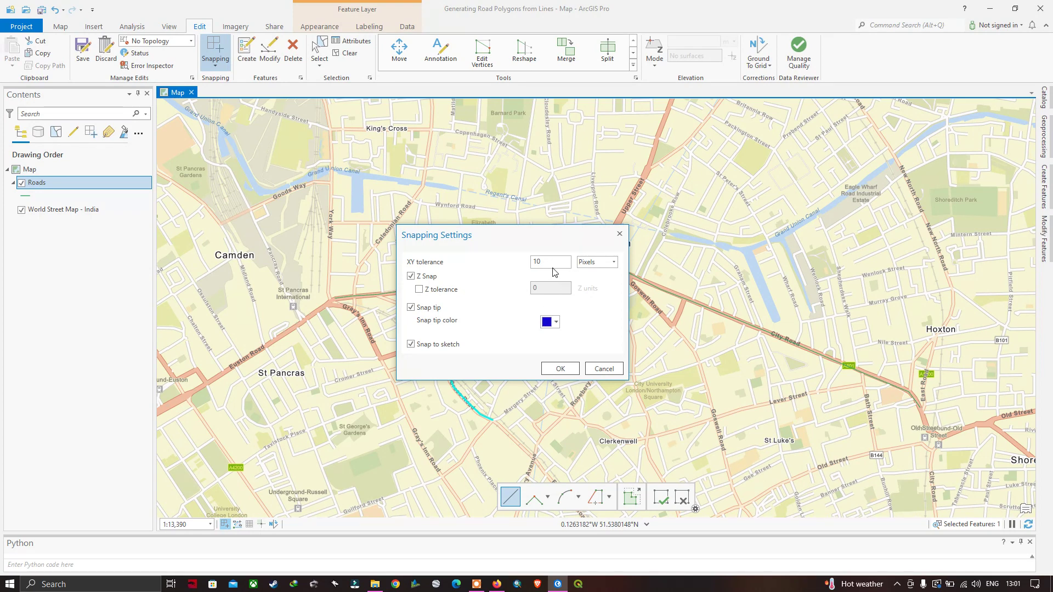
{"action": "left_click_drag", "start_coordinate": [567, 233], "coordinate": [578, 298]}
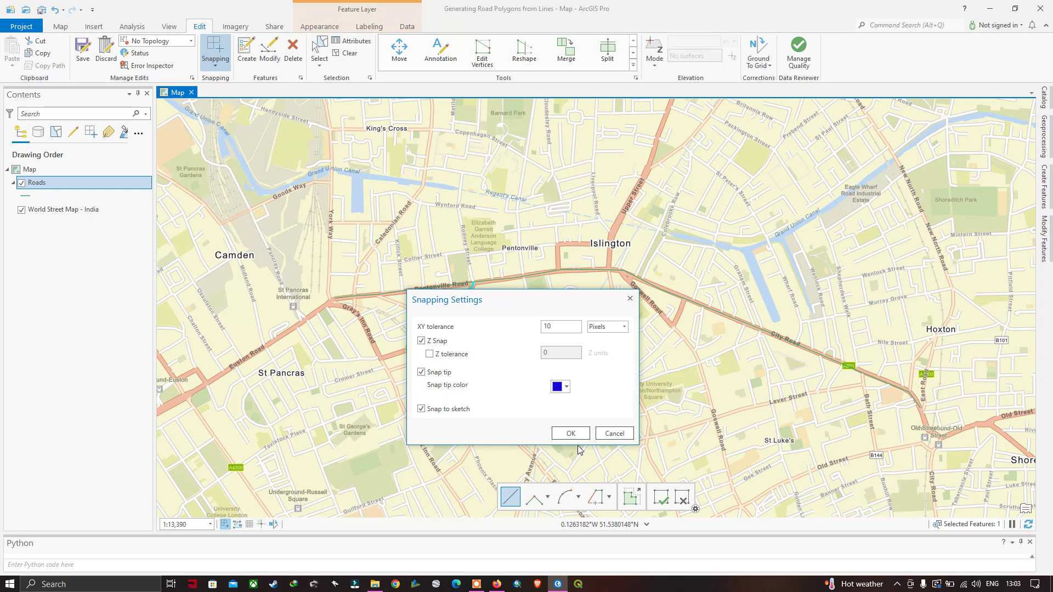
{"action": "left_click_drag", "start_coordinate": [568, 309], "coordinate": [558, 296]}
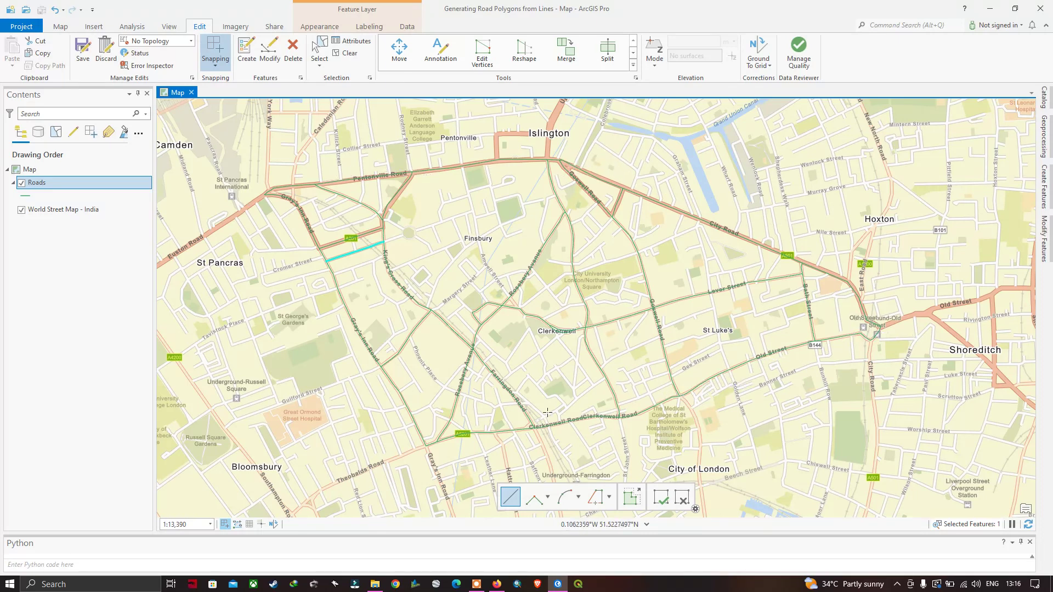
Save all edits made to the digitized road lines.
{"action": "left_click", "coordinate": [83, 60]}
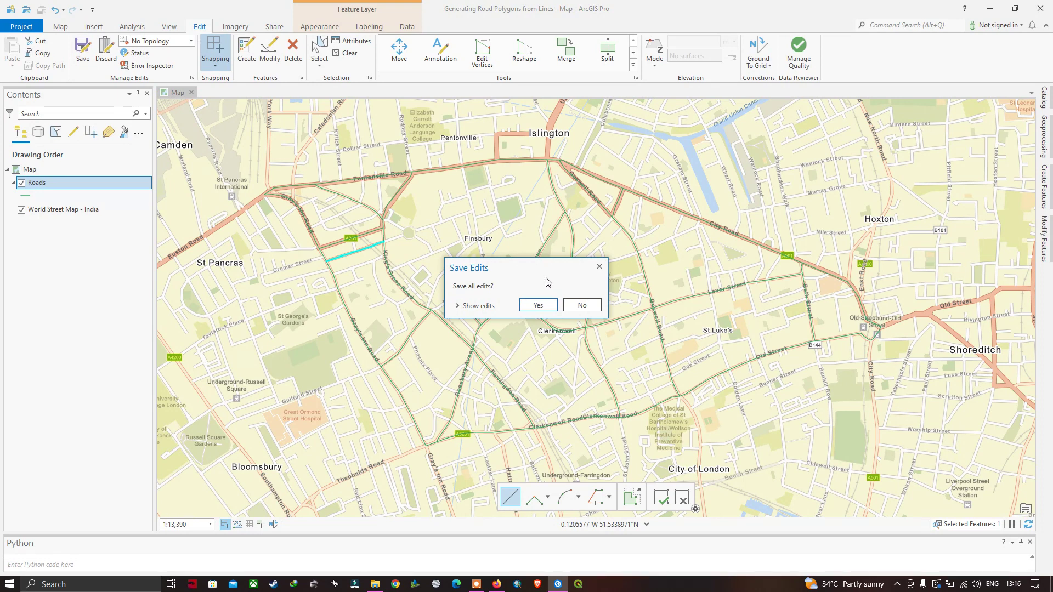
{"action": "left_click", "coordinate": [537, 304]}
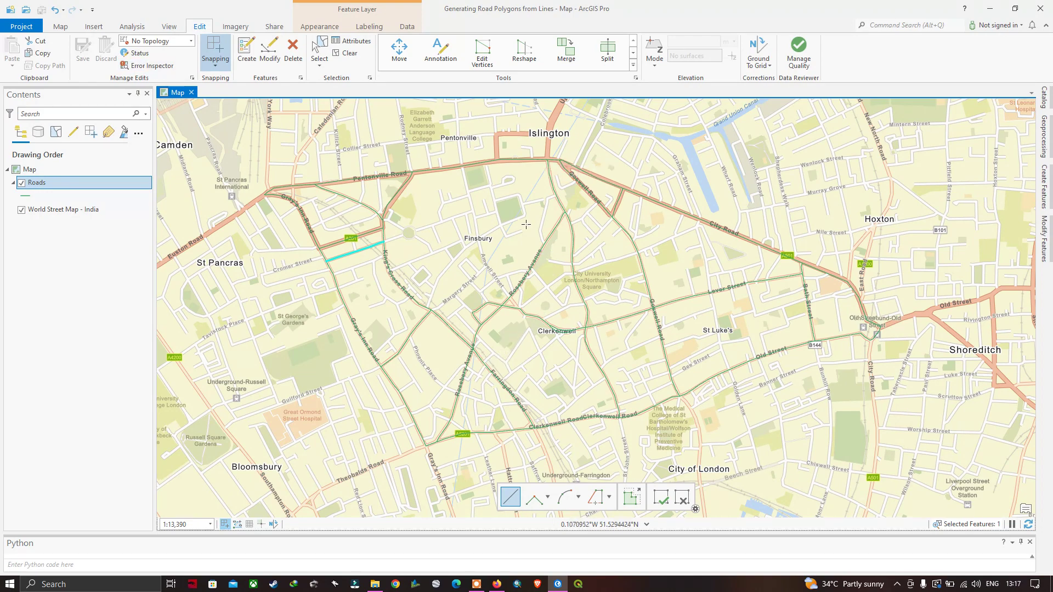
Switch the map's basemap to Imagery for the area around Gray's Inn Road and Calthorpe Street.
{"action": "scroll", "coordinate": [520, 222], "scroll_direction": "down", "scroll_amount": 2}
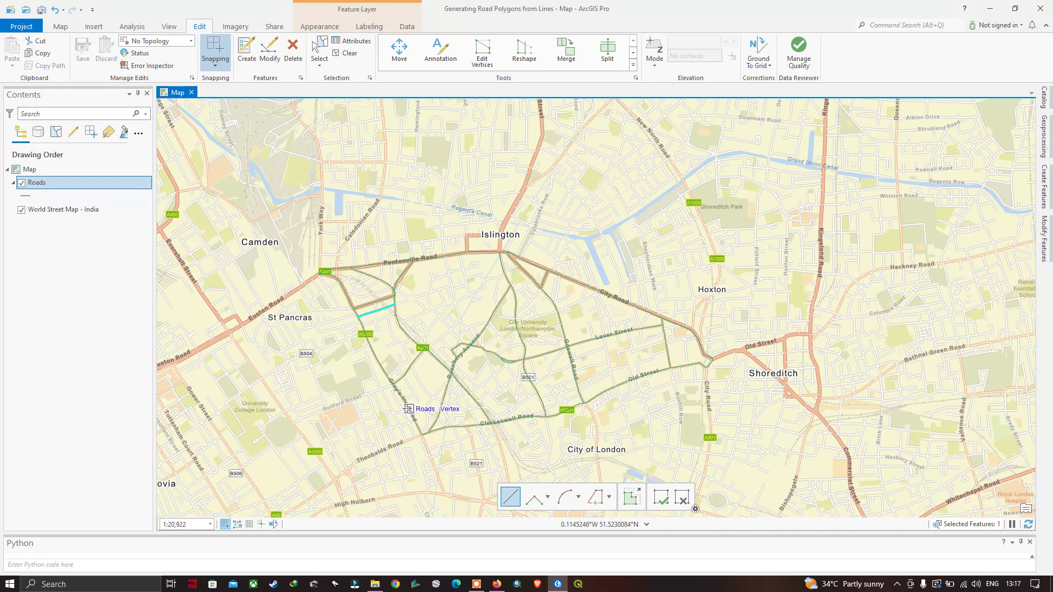
{"action": "scroll", "coordinate": [398, 403], "scroll_direction": "up", "scroll_amount": 8}
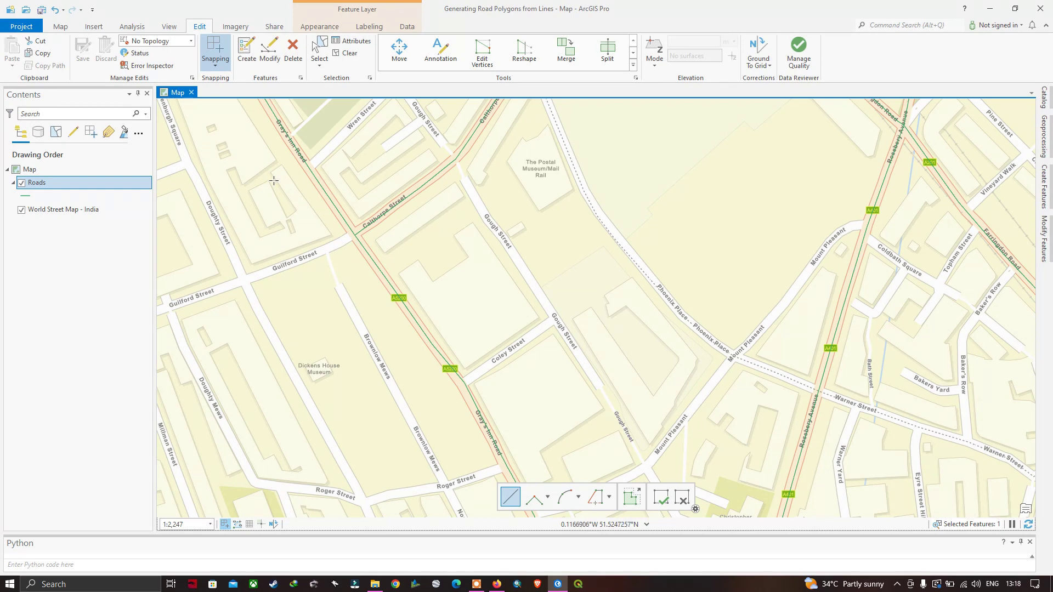
{"action": "left_click", "coordinate": [59, 28]}
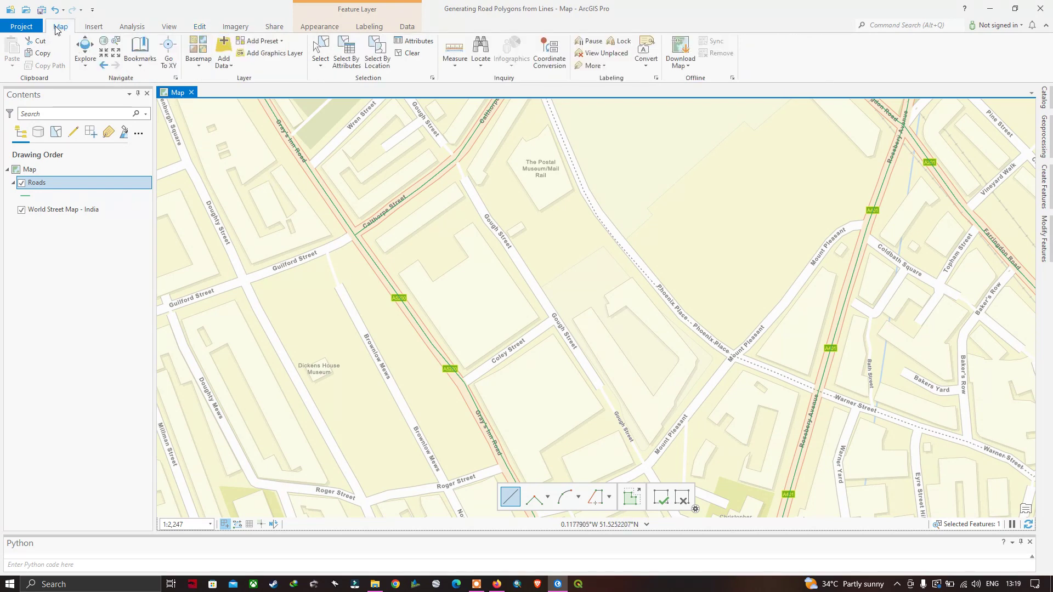
{"action": "left_click", "coordinate": [202, 65]}
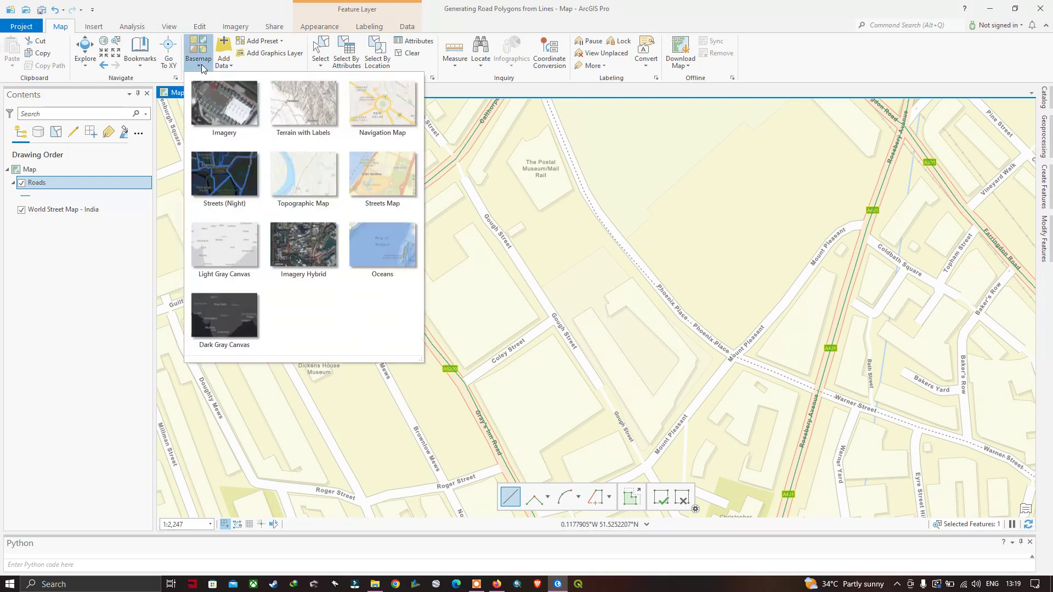
{"action": "left_click", "coordinate": [228, 113]}
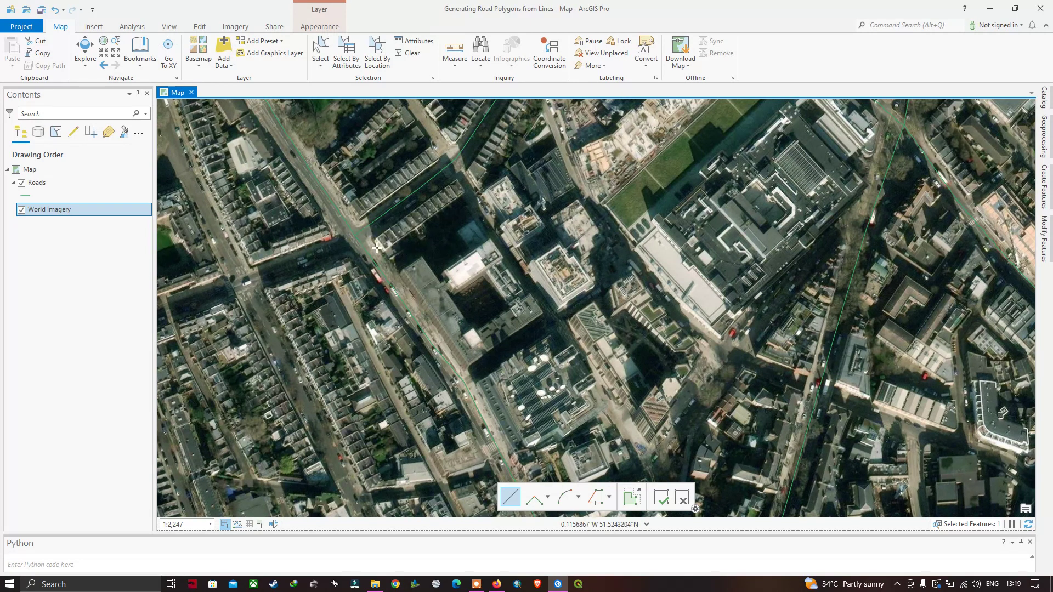
Hide the Roads layer and measure the width of Gray's Inn Road on the imagery with Measure Distance in metric units.
{"action": "left_click", "coordinate": [457, 62]}
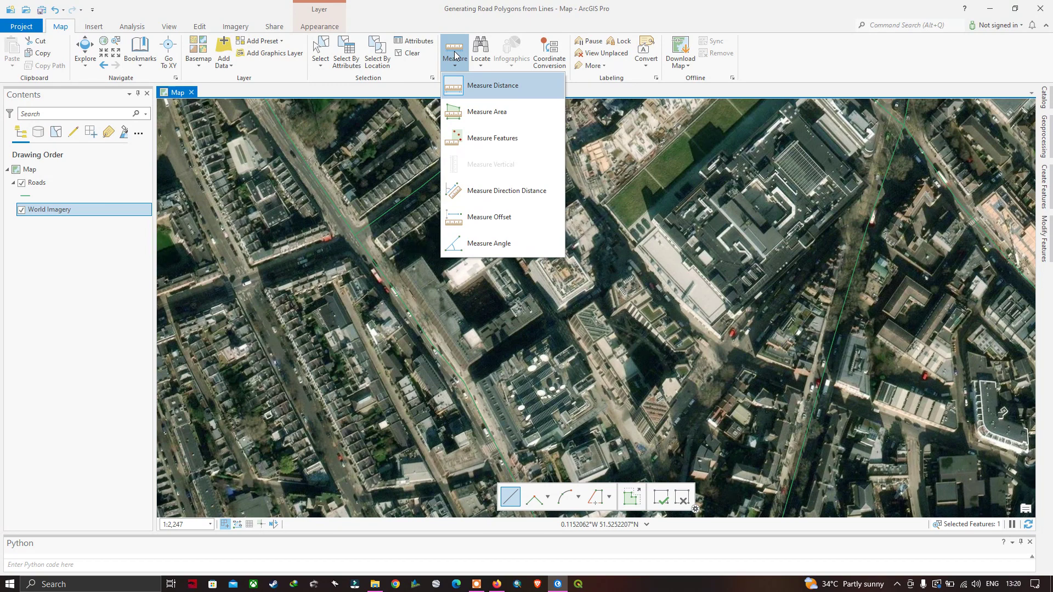
{"action": "left_click", "coordinate": [456, 58]}
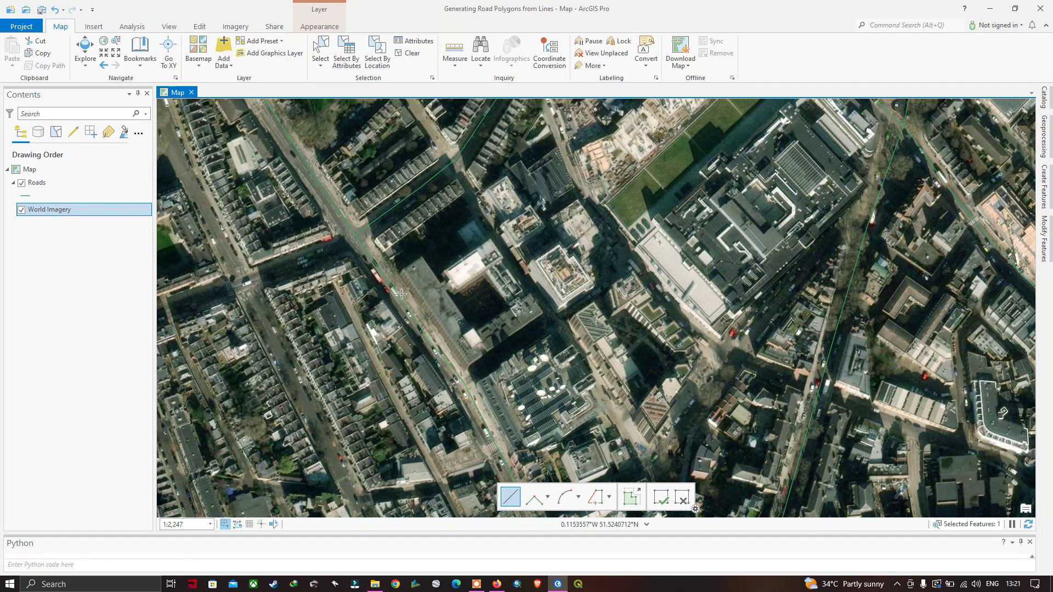
{"action": "left_click", "coordinate": [460, 63]}
{"action": "left_click", "coordinate": [483, 113]}
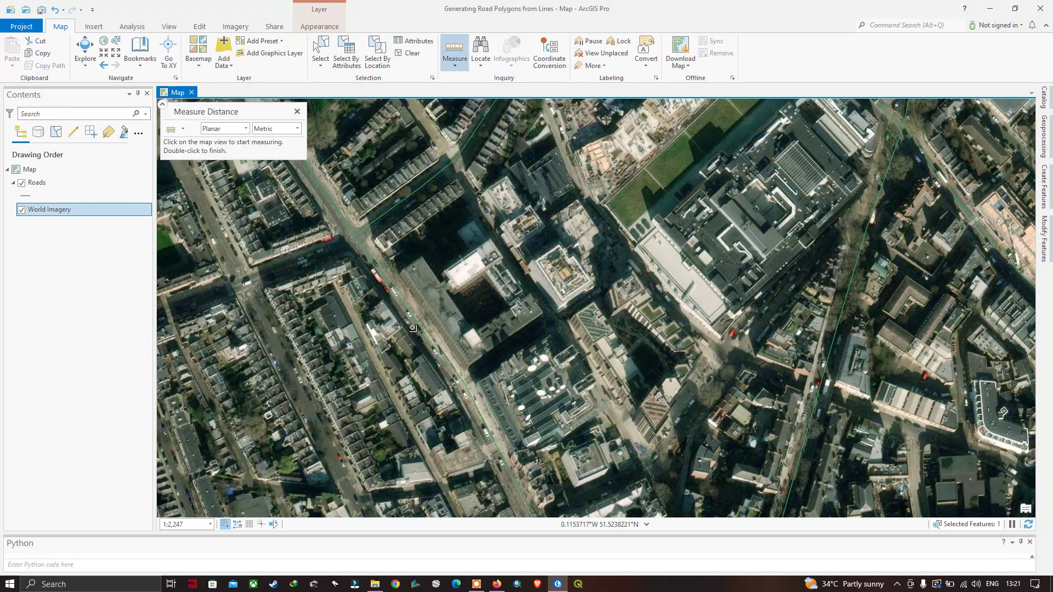
{"action": "left_click", "coordinate": [21, 183]}
{"action": "scroll", "coordinate": [388, 291], "scroll_direction": "up", "scroll_amount": 2}
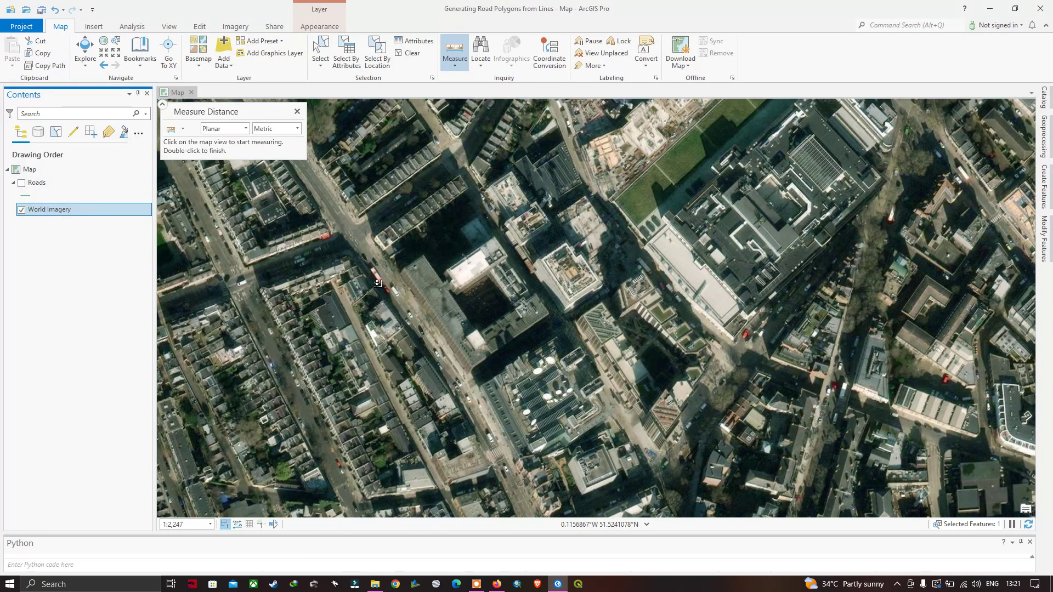
{"action": "scroll", "coordinate": [388, 291], "scroll_direction": "up", "scroll_amount": 2}
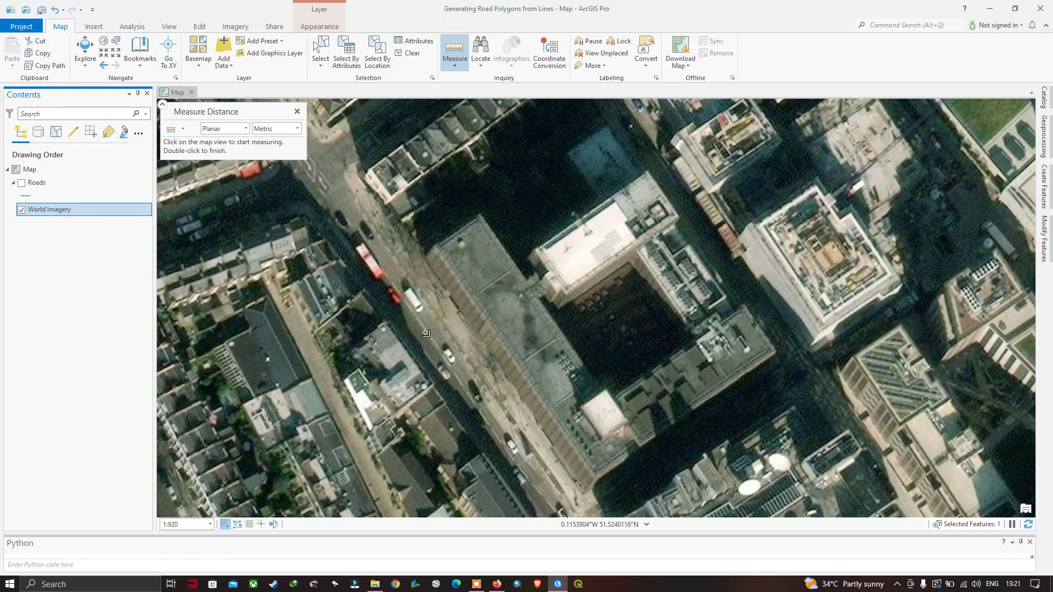
{"action": "left_click", "coordinate": [418, 341]}
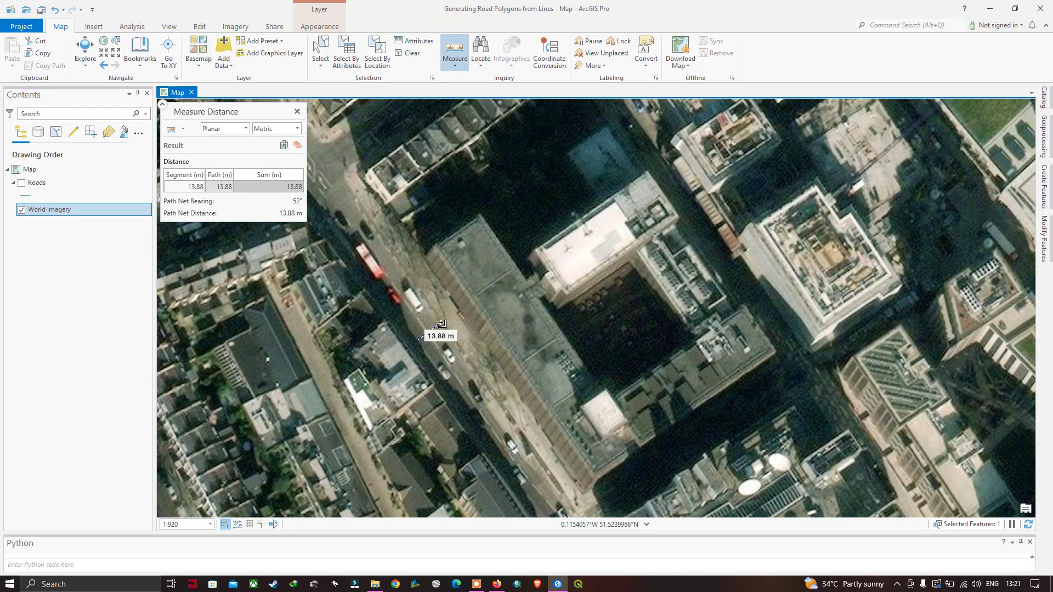
{"action": "key", "text": "Escape"}
Show the Roads layer again and view its lines over the imagery where Calthorpe Street meets King's Cross Road.
{"action": "scroll", "coordinate": [528, 394], "scroll_direction": "down", "scroll_amount": 5}
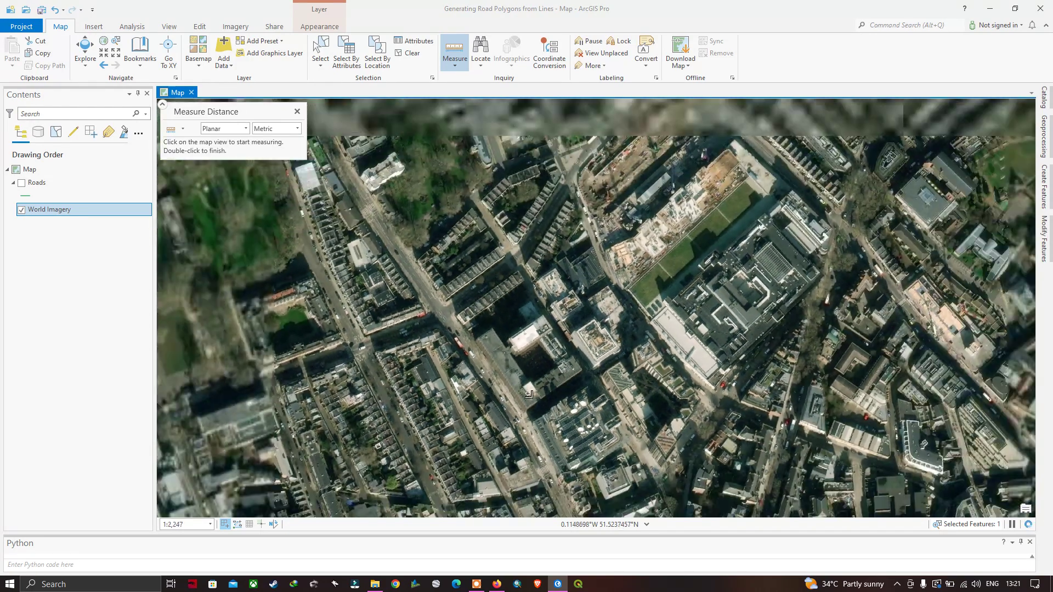
{"action": "scroll", "coordinate": [529, 394], "scroll_direction": "down", "scroll_amount": 5}
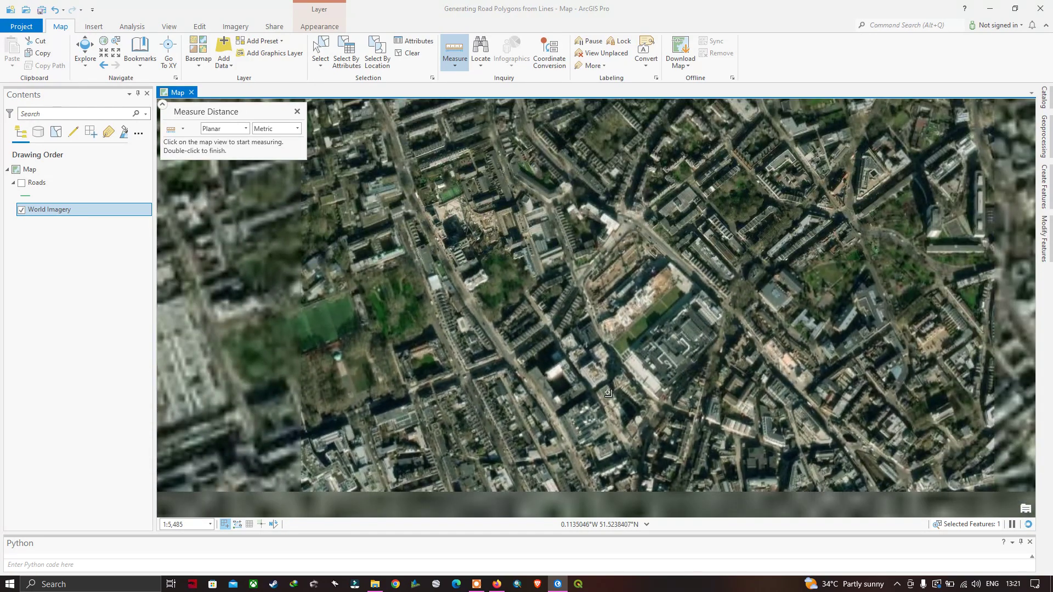
{"action": "left_click", "coordinate": [22, 183]}
{"action": "scroll", "coordinate": [641, 220], "scroll_direction": "up", "scroll_amount": 3}
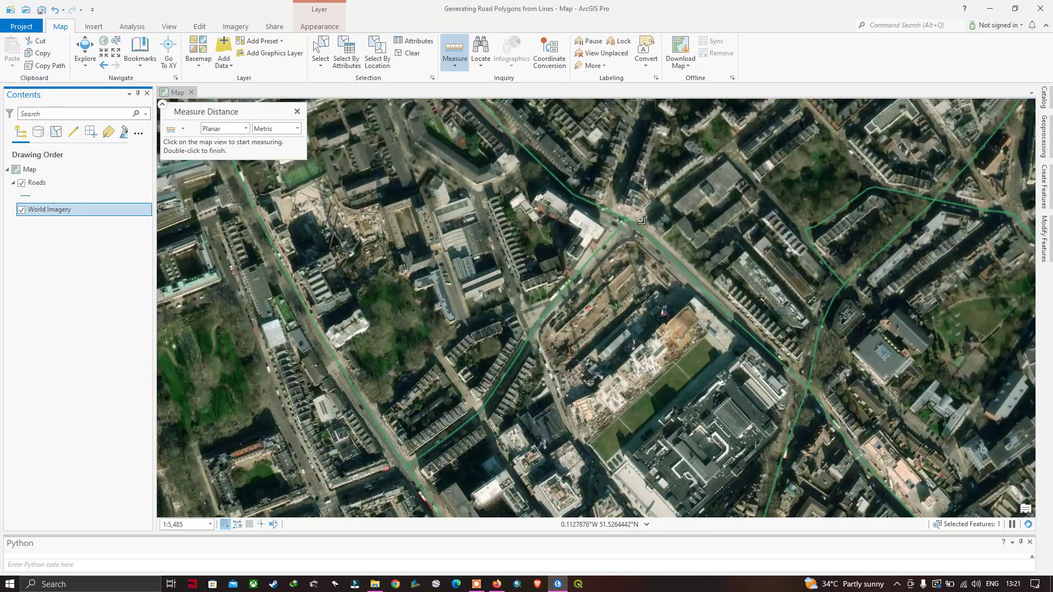
{"action": "scroll", "coordinate": [642, 221], "scroll_direction": "up", "scroll_amount": 5}
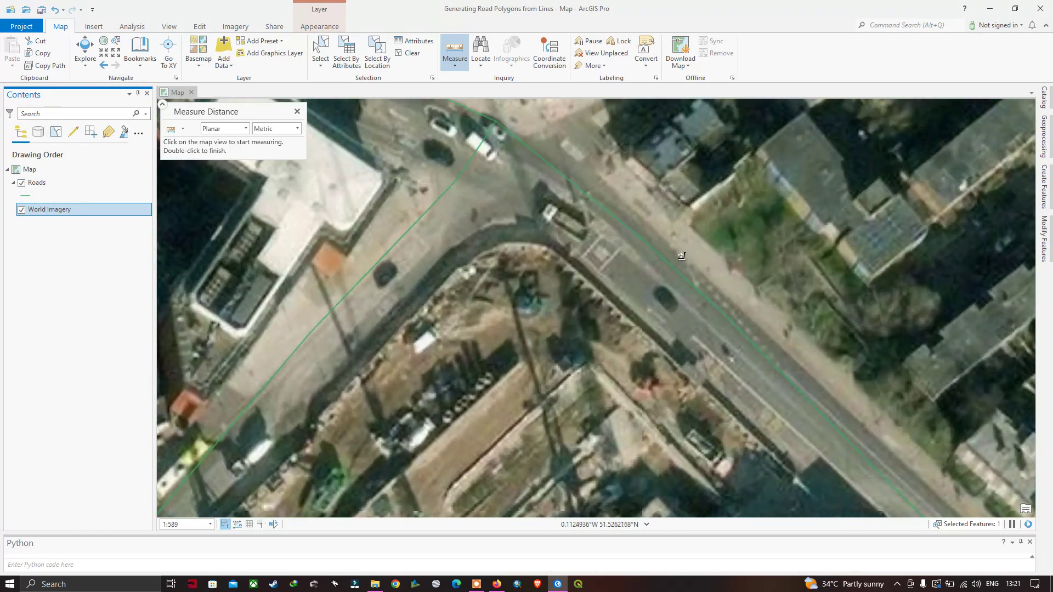
Hide the Roads layer and measure the width of King's Cross Road on the imagery beside the Calthorpe Street junction.
{"action": "scroll", "coordinate": [682, 256], "scroll_direction": "up", "scroll_amount": 3}
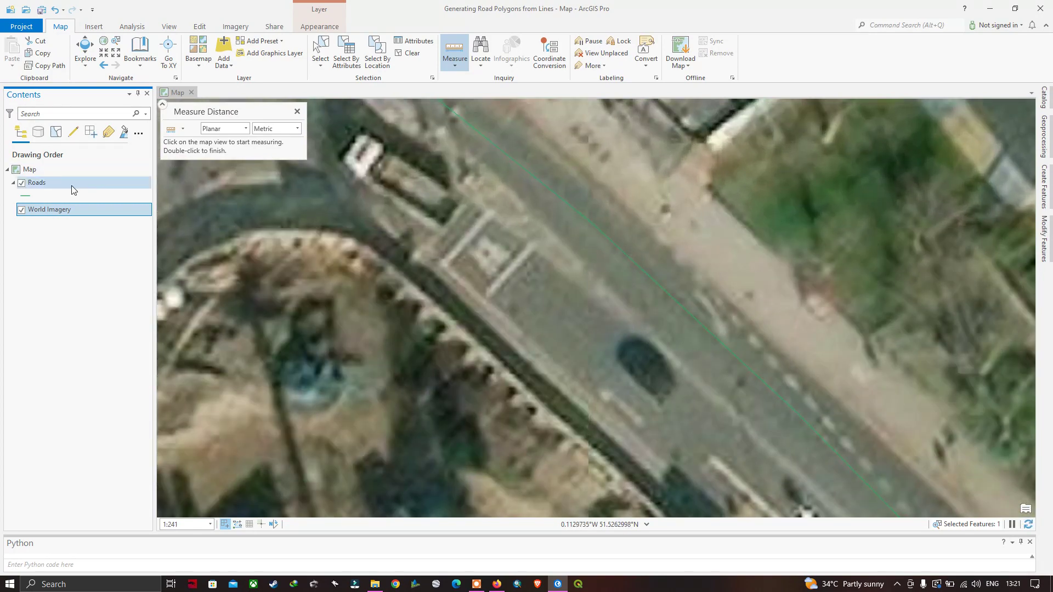
{"action": "left_click", "coordinate": [22, 183]}
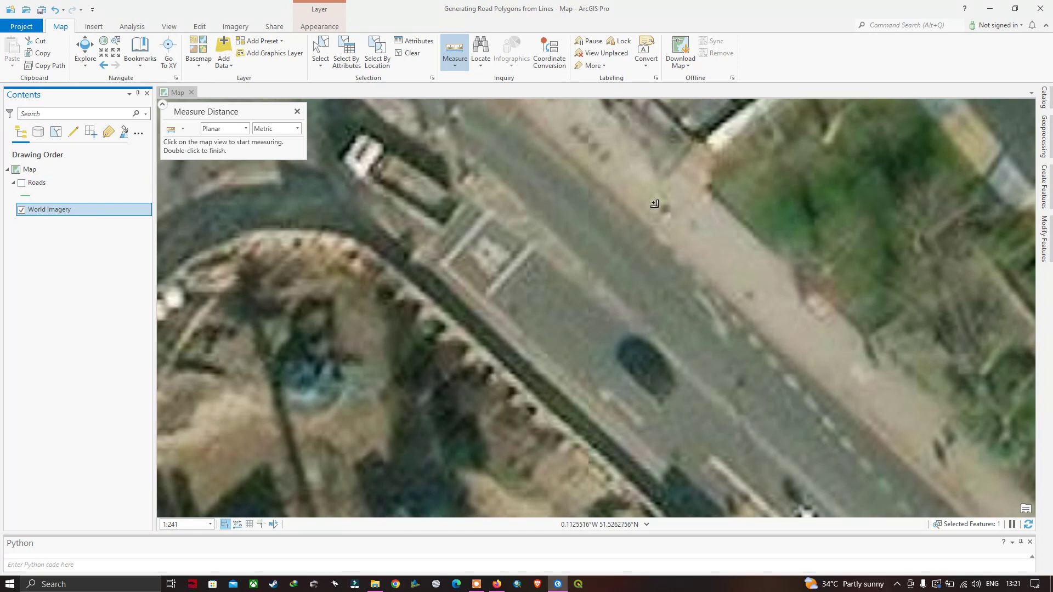
{"action": "left_click", "coordinate": [636, 218]}
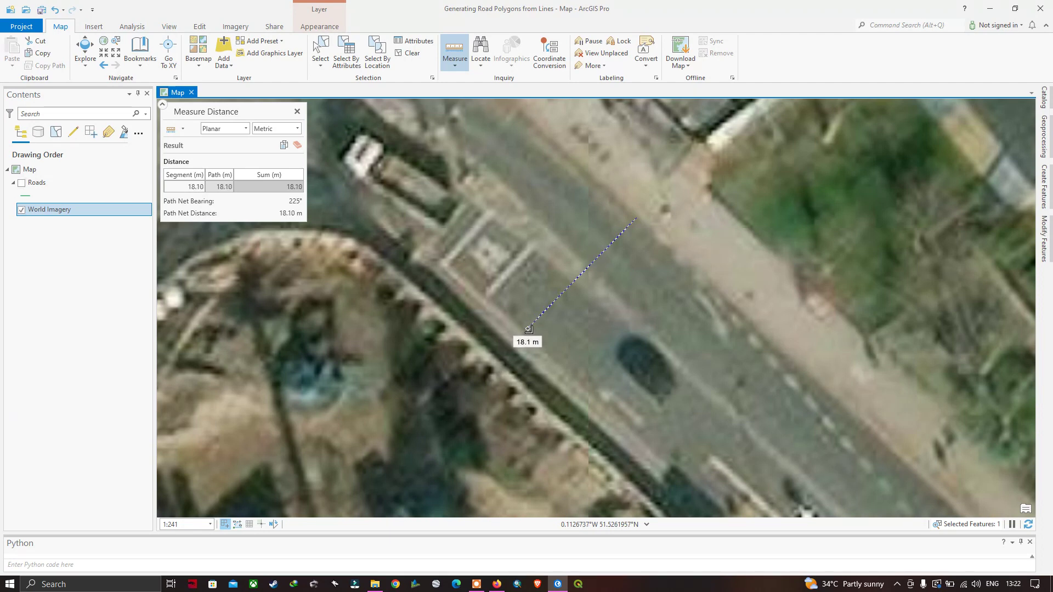
{"action": "left_click", "coordinate": [529, 330]}
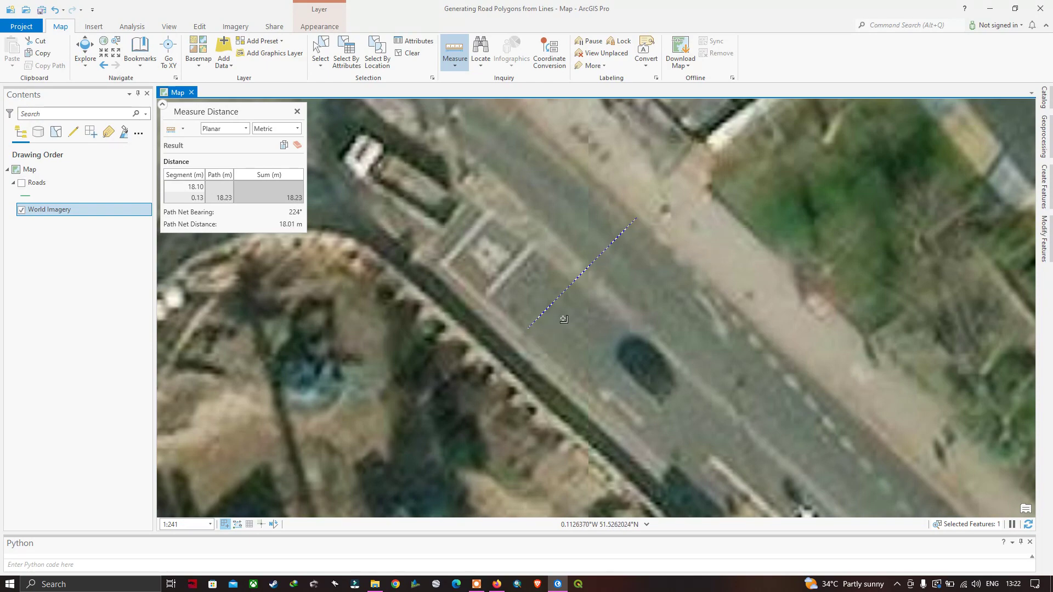
{"action": "scroll", "coordinate": [564, 319], "scroll_direction": "down", "scroll_amount": 10}
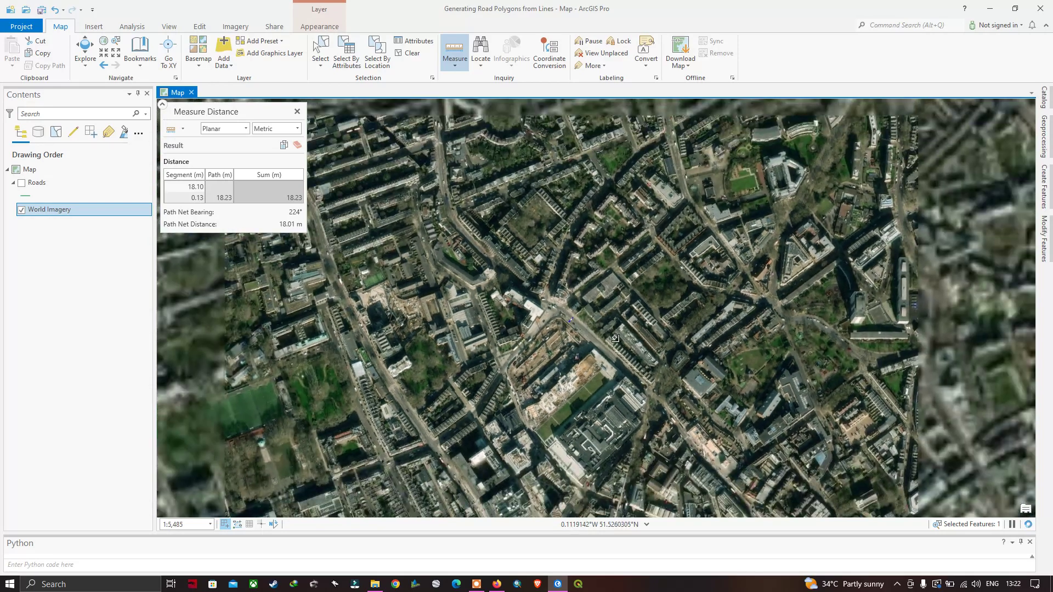
Show the Roads layer again and examine the road lines over the imagery around the western end of the selected road.
{"action": "left_click", "coordinate": [21, 183]}
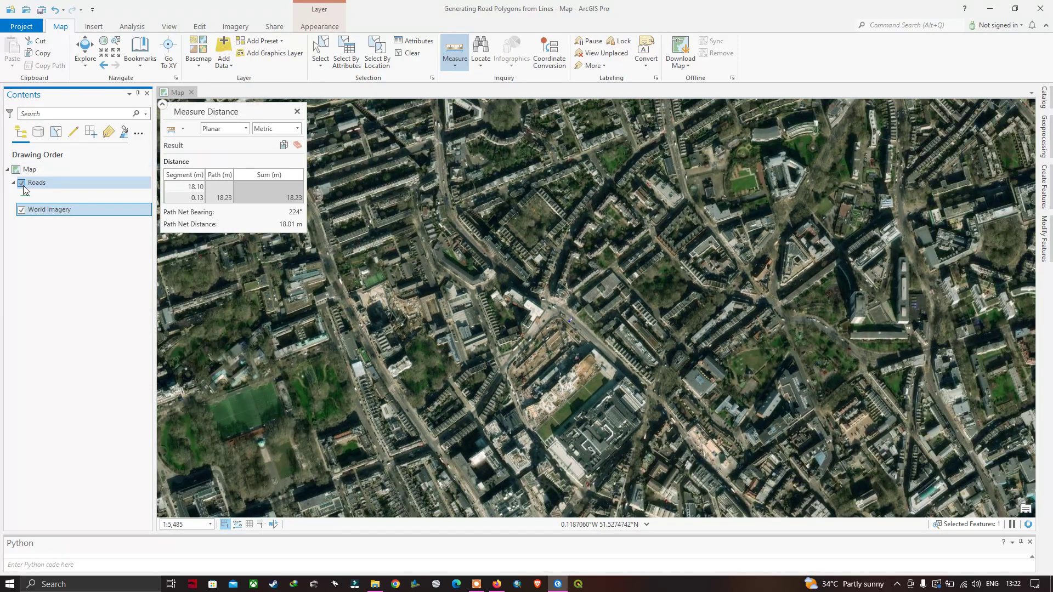
{"action": "scroll", "coordinate": [693, 336], "scroll_direction": "up", "scroll_amount": 3}
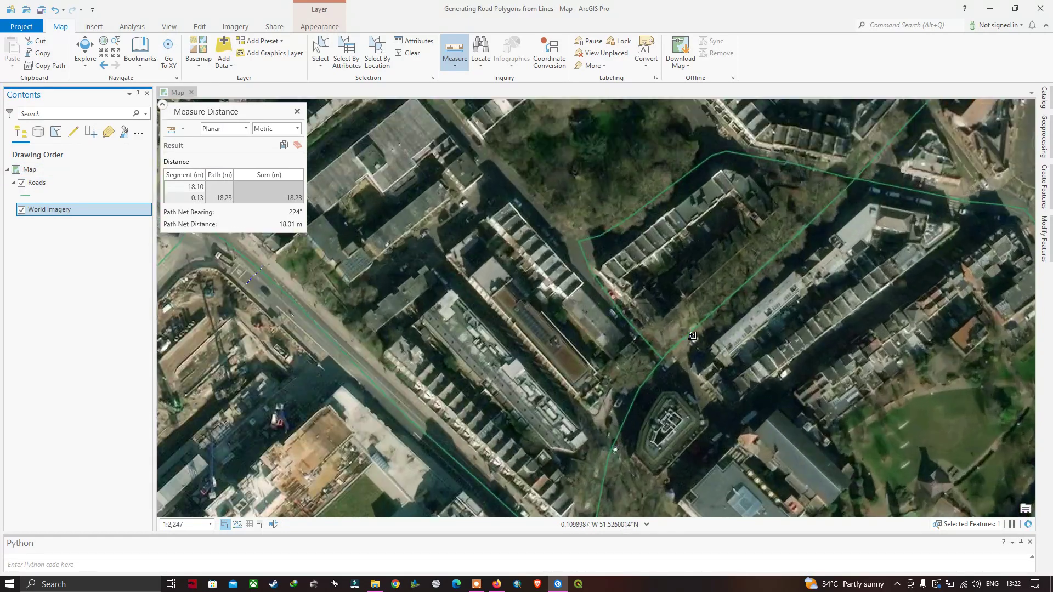
{"action": "scroll", "coordinate": [770, 403], "scroll_direction": "down", "scroll_amount": 3}
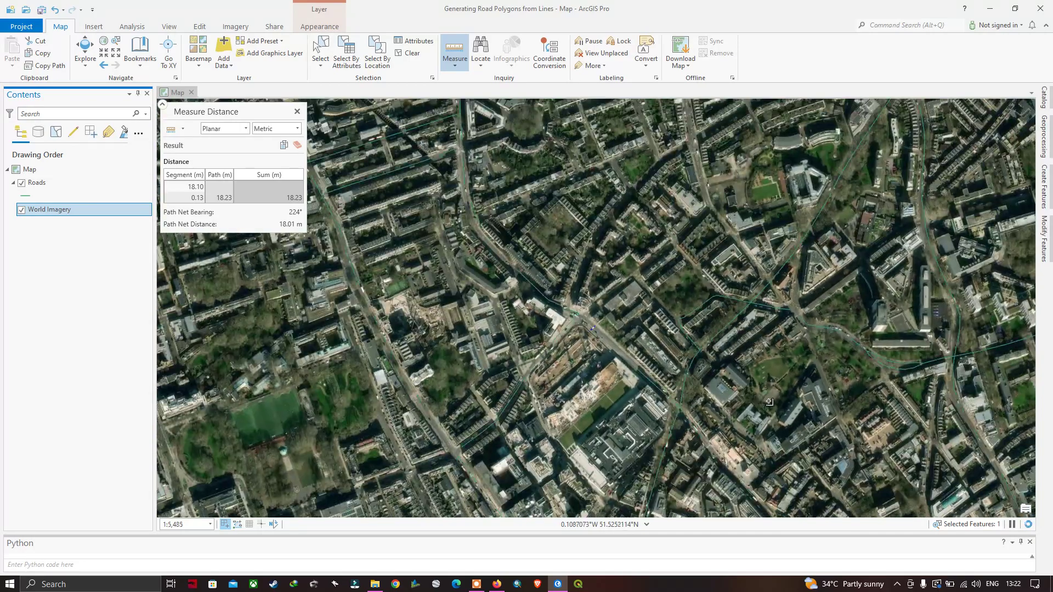
{"action": "key", "text": "Left"}
{"action": "key", "text": "Down"}
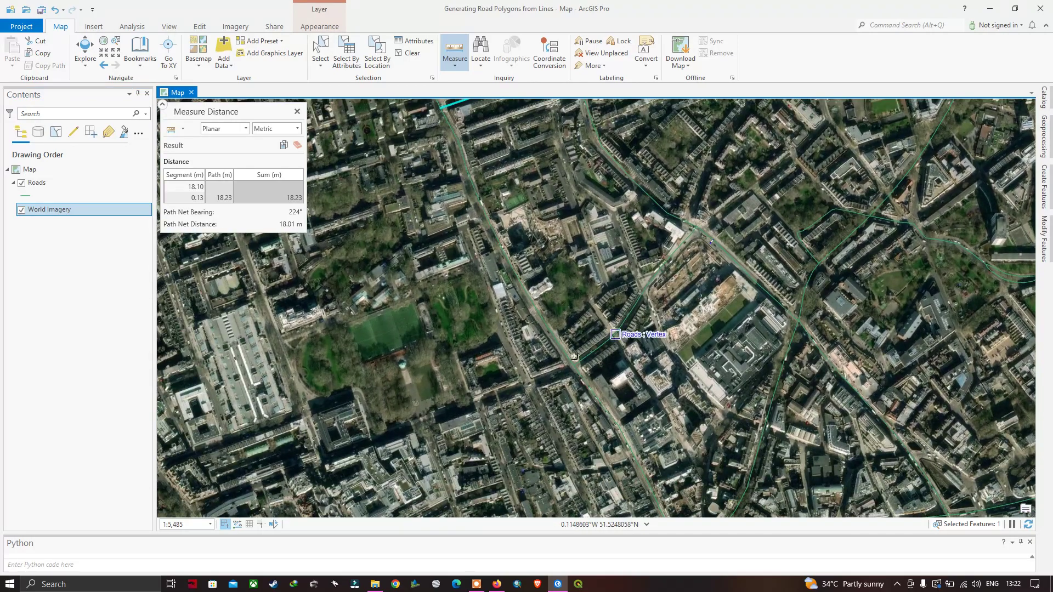
{"action": "key", "text": "Left"}
{"action": "key", "text": "Up"}
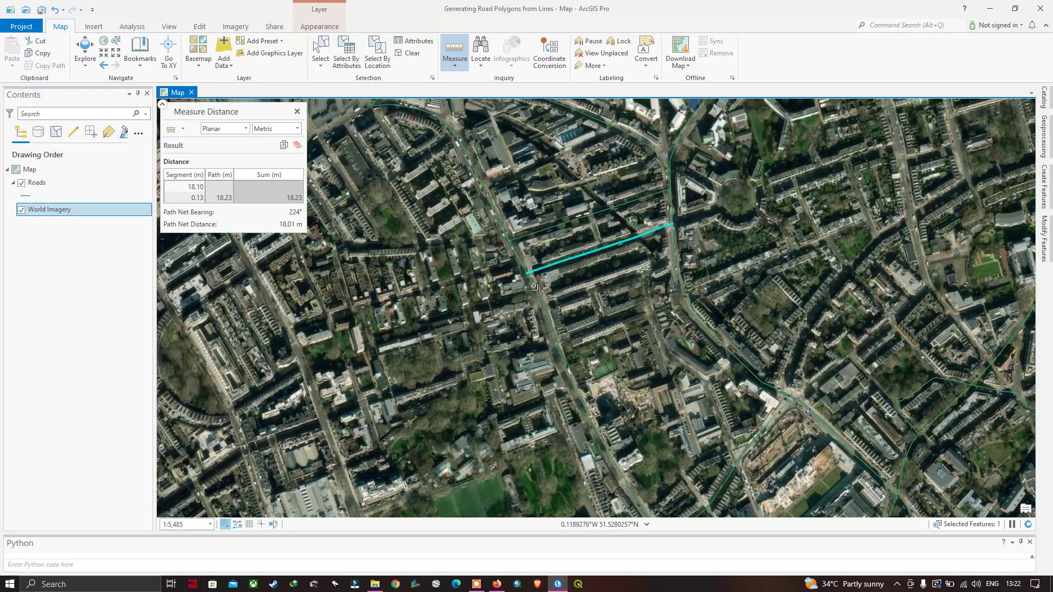
{"action": "scroll", "coordinate": [535, 287], "scroll_direction": "up", "scroll_amount": 6}
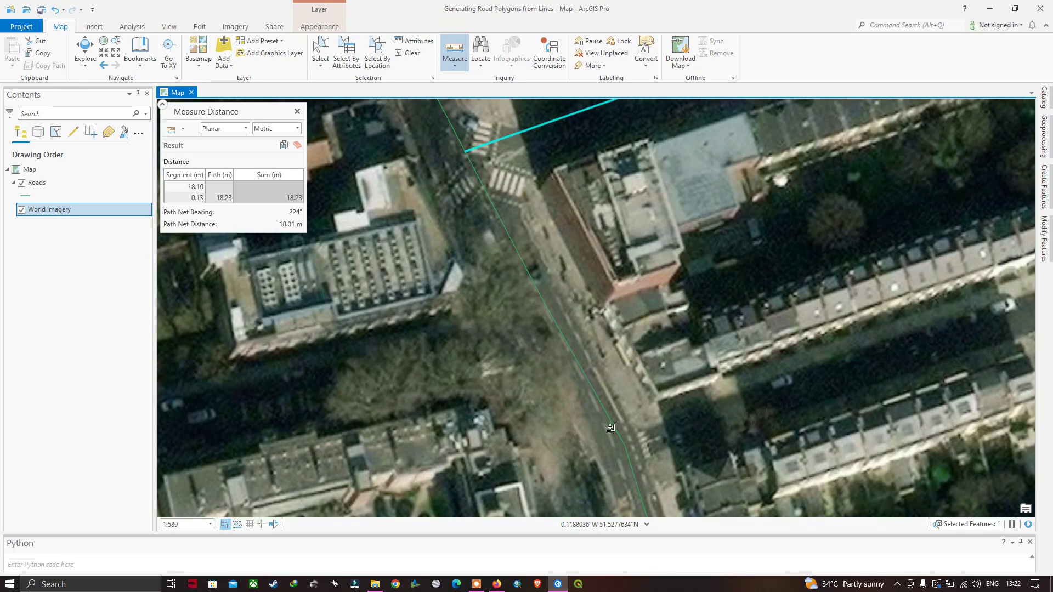
{"action": "left_click_drag", "start_coordinate": [610, 389], "coordinate": [679, 516]}
{"action": "left_click_drag", "start_coordinate": [493, 137], "coordinate": [565, 352]}
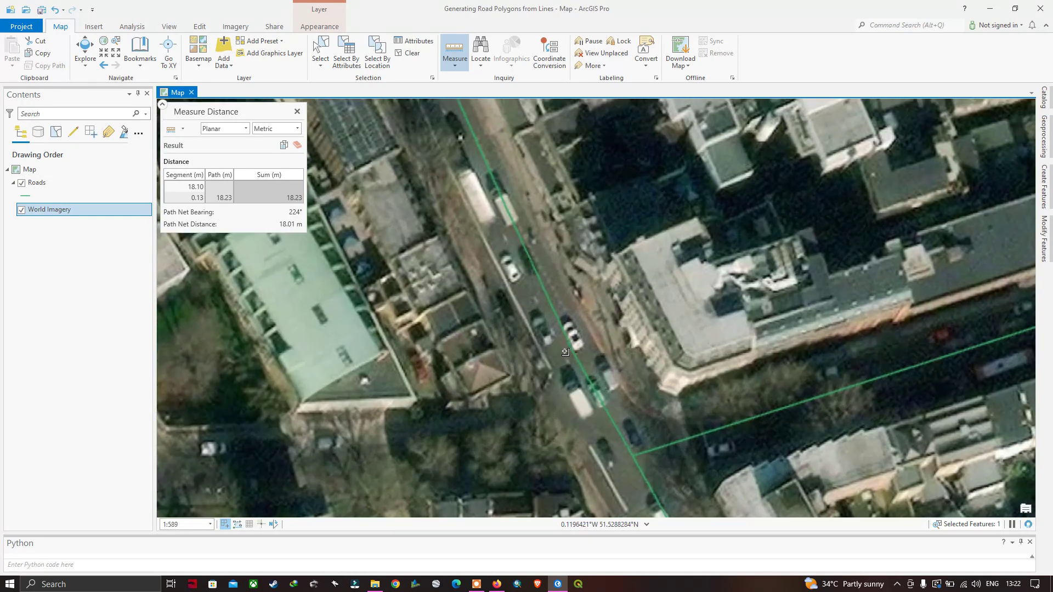
{"action": "scroll", "coordinate": [566, 352], "scroll_direction": "up", "scroll_amount": 3}
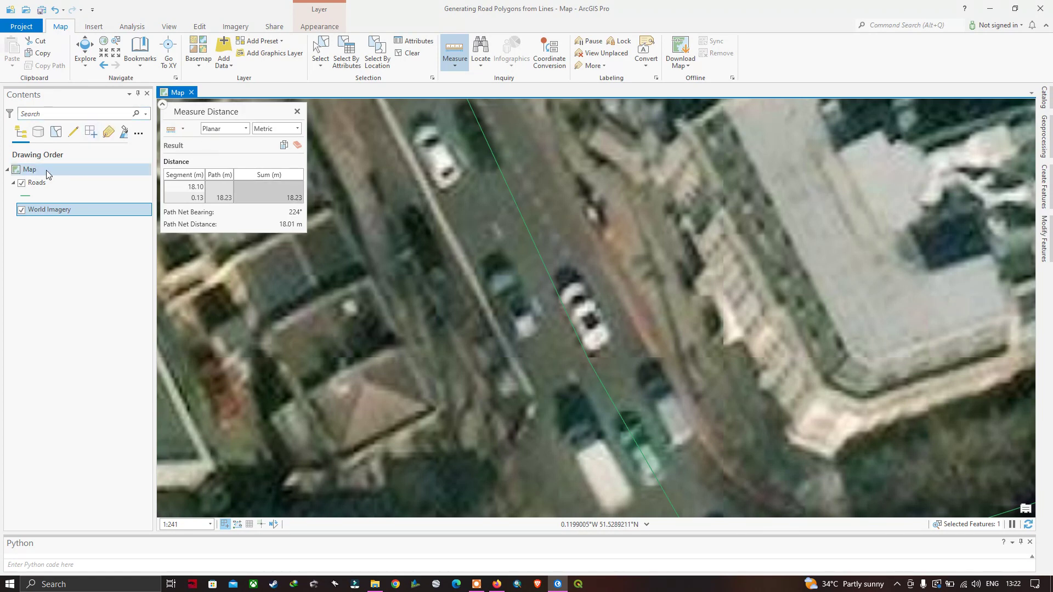
Hide the Roads layer, measure the main road's width just north of the selected line's western end, and close Measure Distance.
{"action": "left_click", "coordinate": [23, 186]}
{"action": "left_click", "coordinate": [22, 183]}
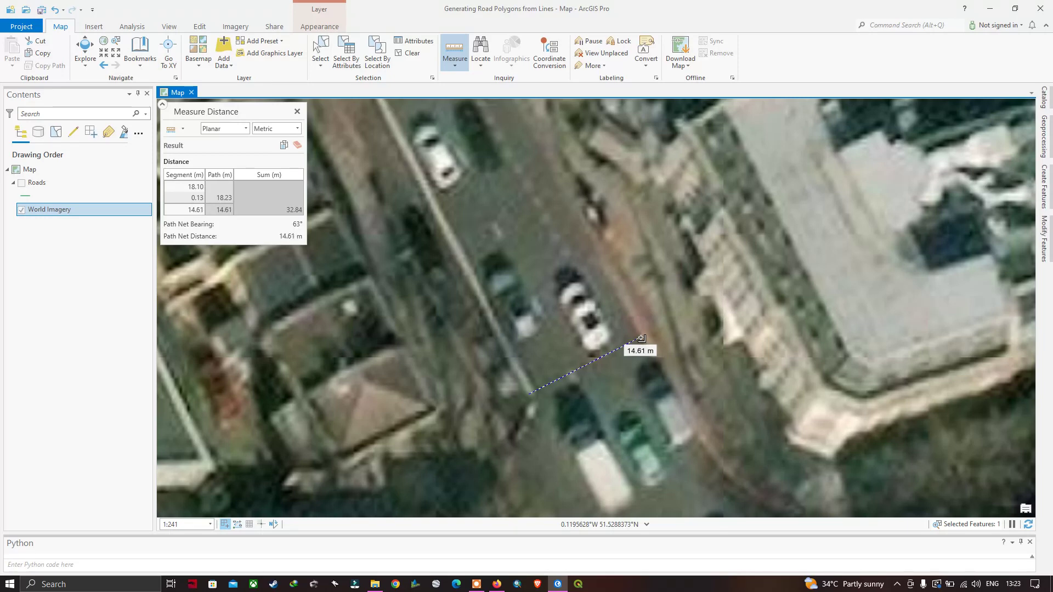
{"action": "double_click", "coordinate": [642, 338]}
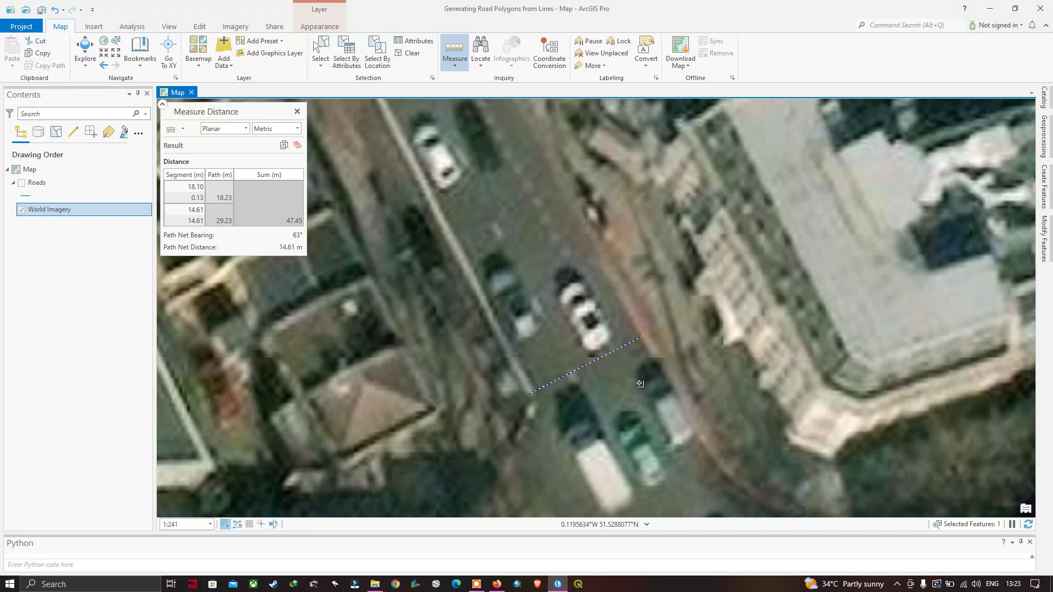
{"action": "scroll", "coordinate": [569, 462], "scroll_direction": "down", "scroll_amount": 2}
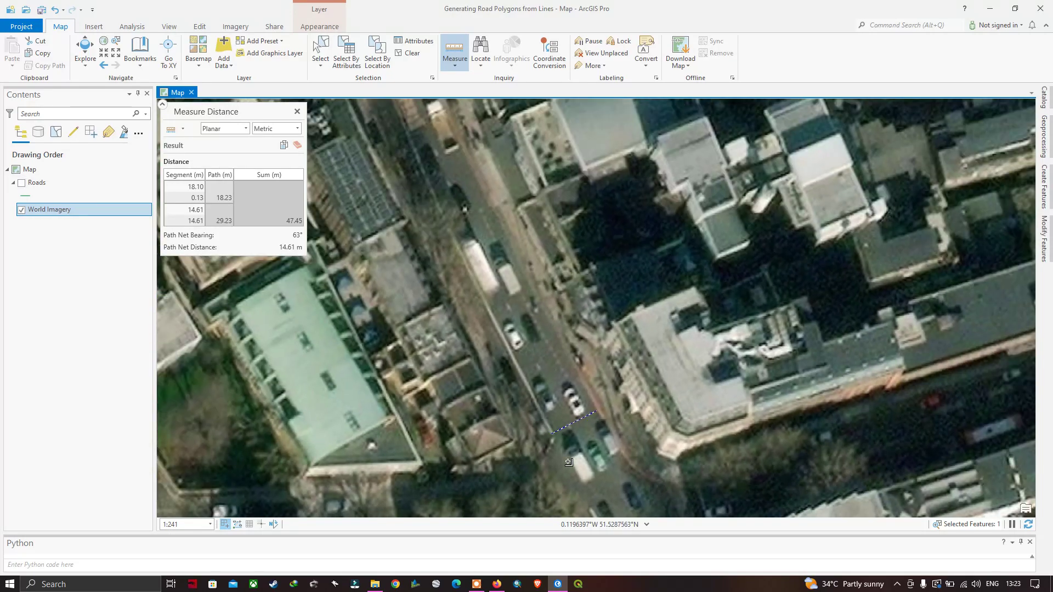
{"action": "scroll", "coordinate": [569, 463], "scroll_direction": "down", "scroll_amount": 2}
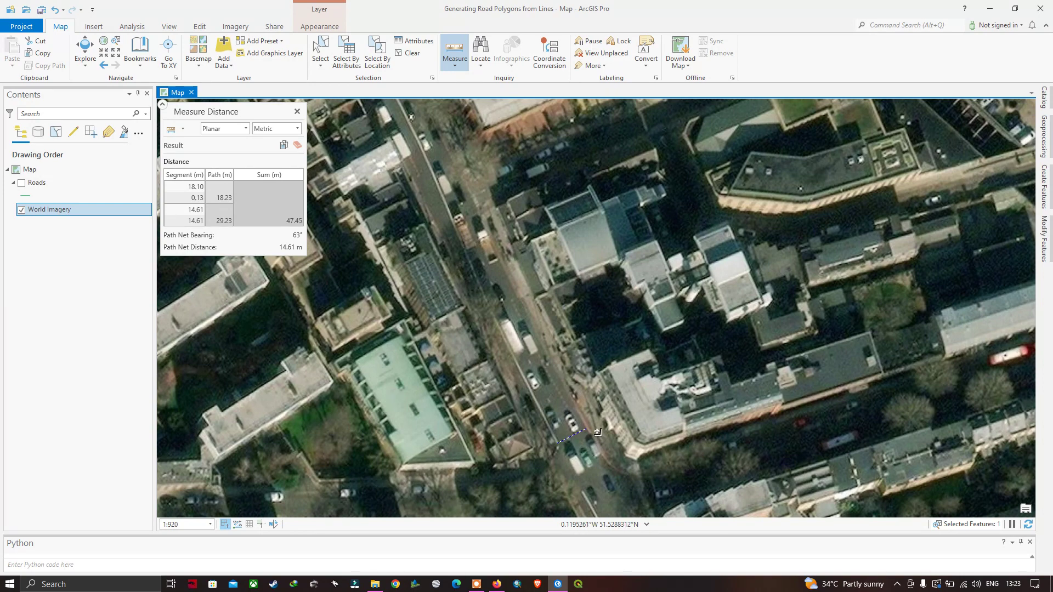
{"action": "scroll", "coordinate": [599, 434], "scroll_direction": "down", "scroll_amount": 2}
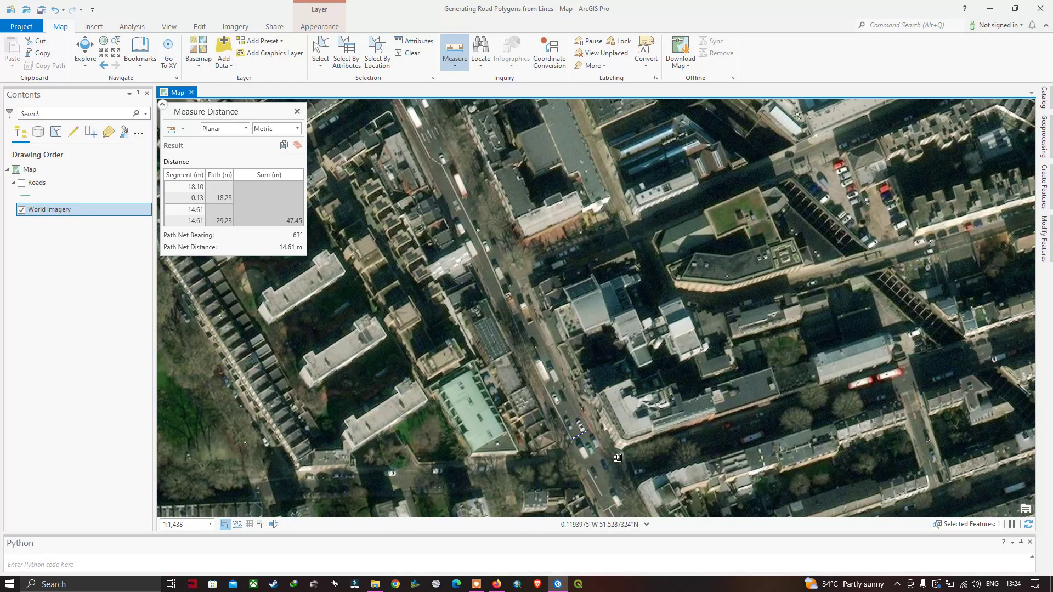
{"action": "left_click_drag", "start_coordinate": [618, 458], "coordinate": [567, 383]}
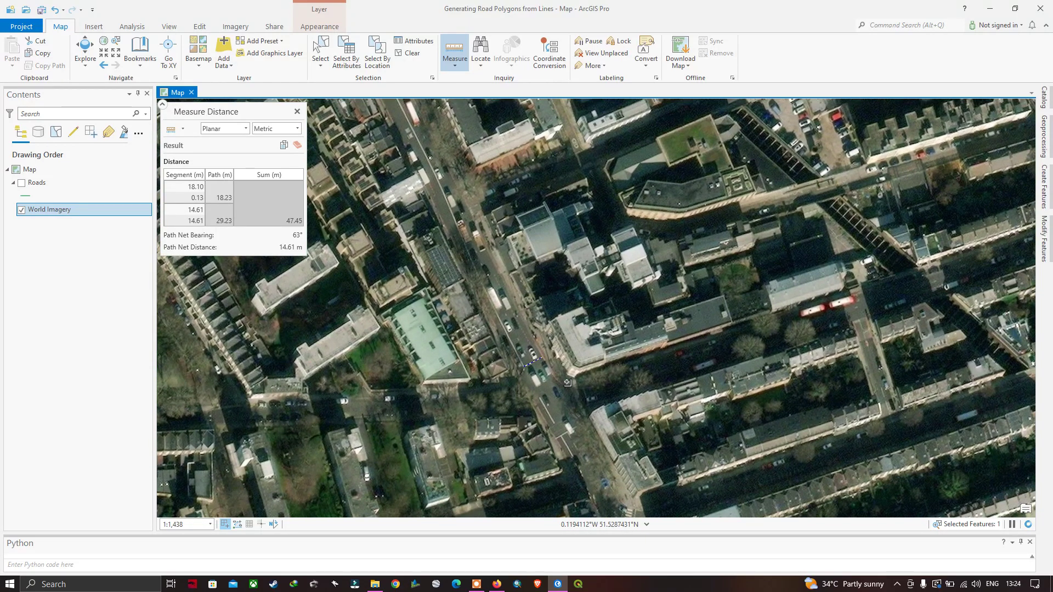
{"action": "left_click", "coordinate": [297, 111]}
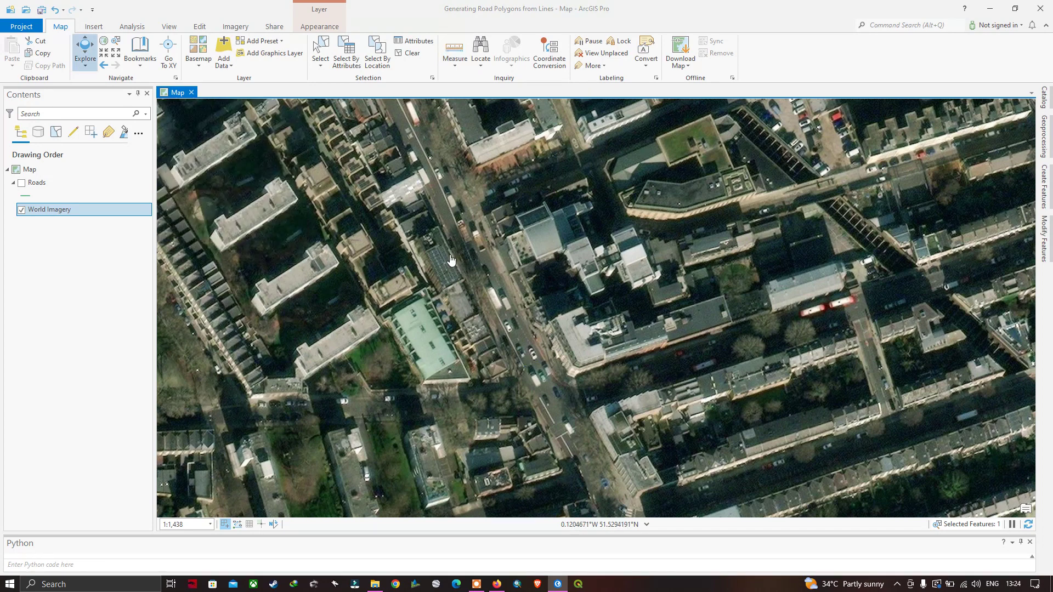
Show the Roads layer again and fit the map view to its full extent.
{"action": "scroll", "coordinate": [591, 317], "scroll_direction": "down", "scroll_amount": 3}
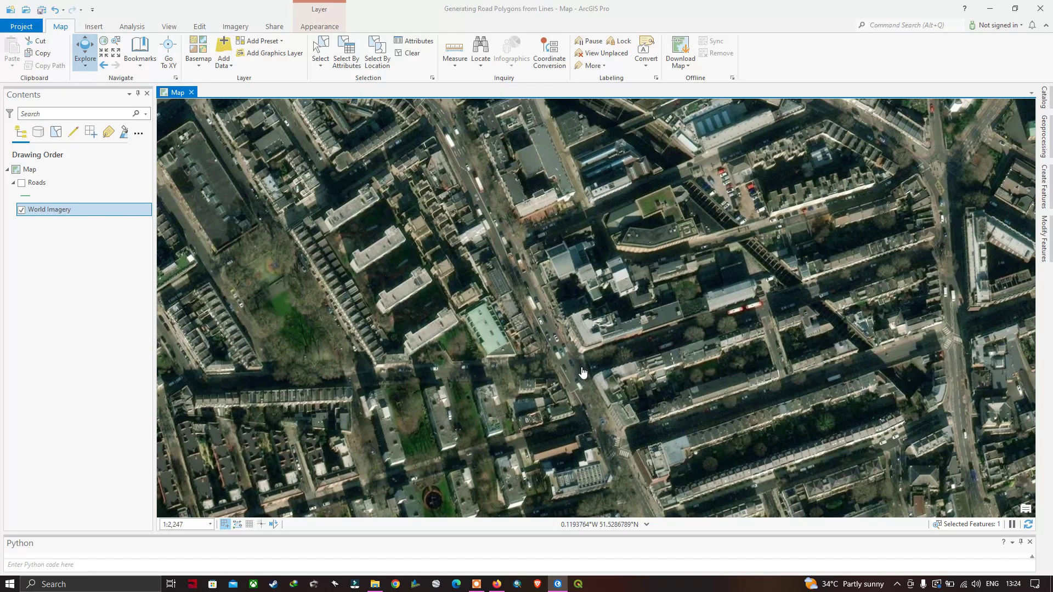
{"action": "scroll", "coordinate": [581, 395], "scroll_direction": "down", "scroll_amount": 2}
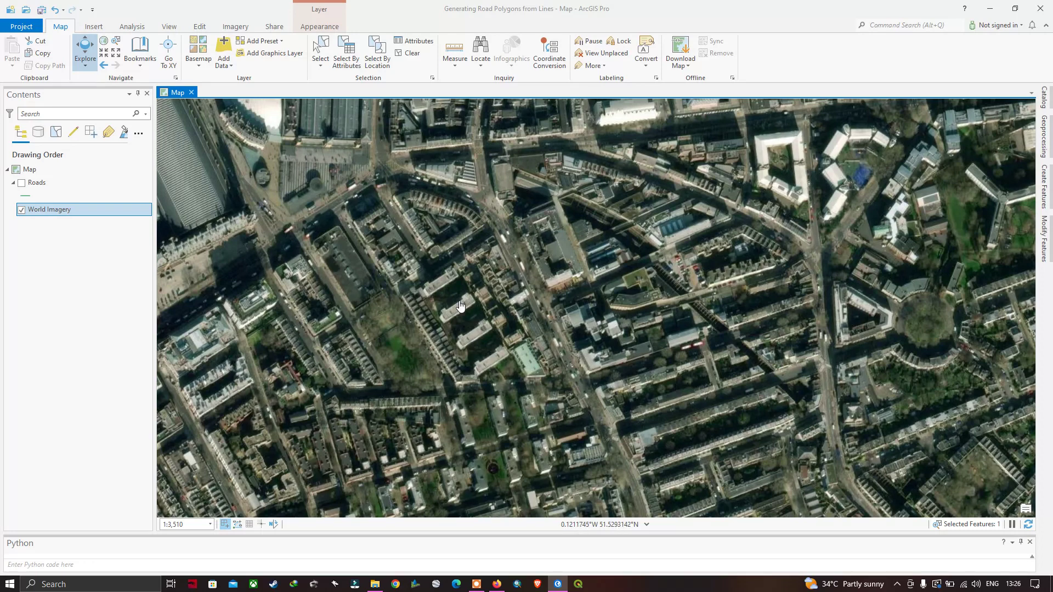
{"action": "left_click", "coordinate": [38, 182]}
{"action": "left_click", "coordinate": [21, 183]}
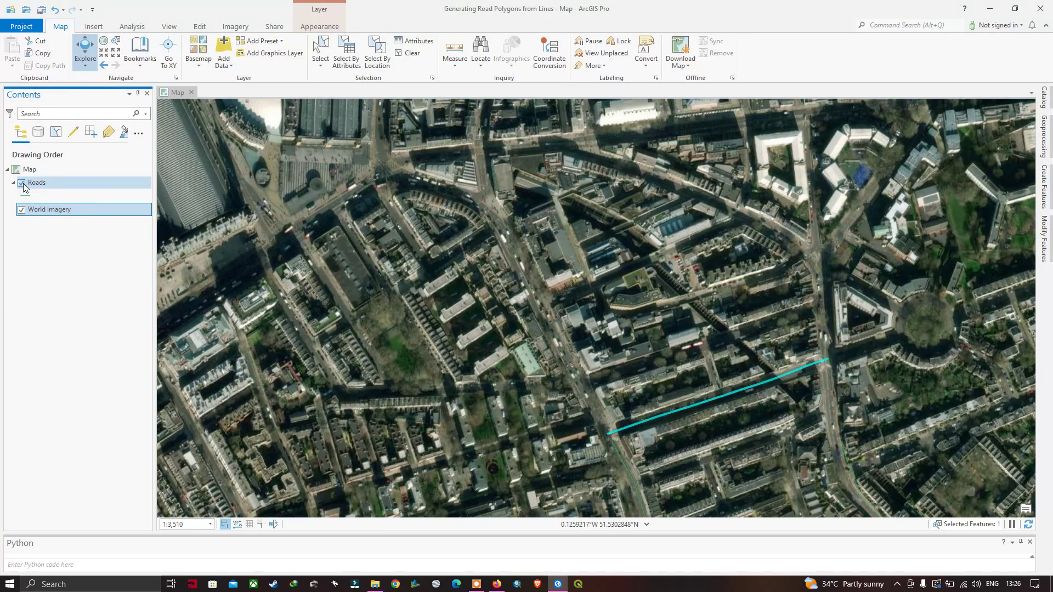
{"action": "left_click", "coordinate": [42, 184]}
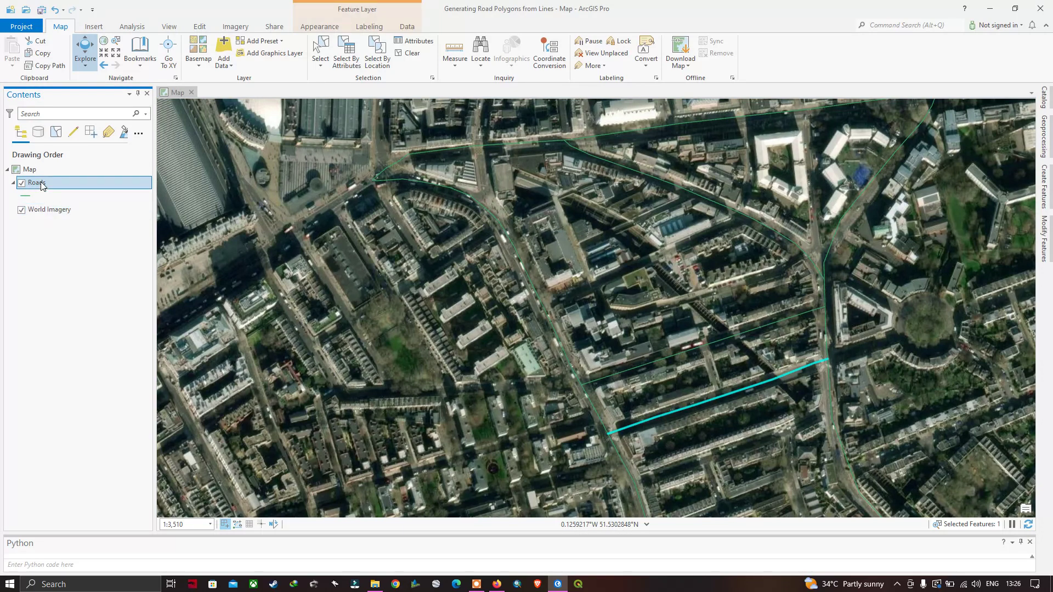
{"action": "right_click", "coordinate": [41, 185]}
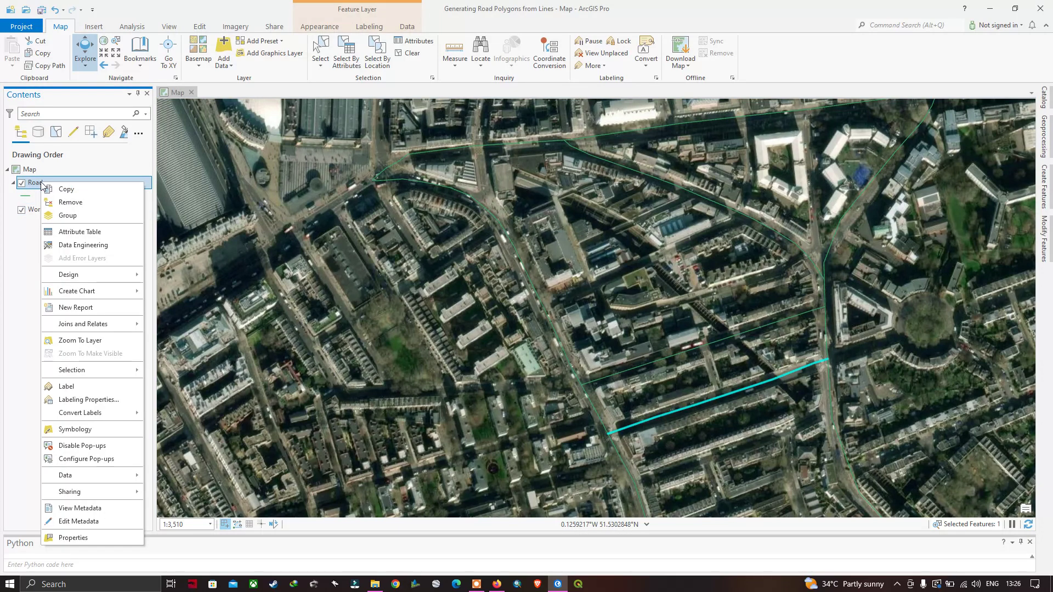
{"action": "left_click", "coordinate": [70, 341]}
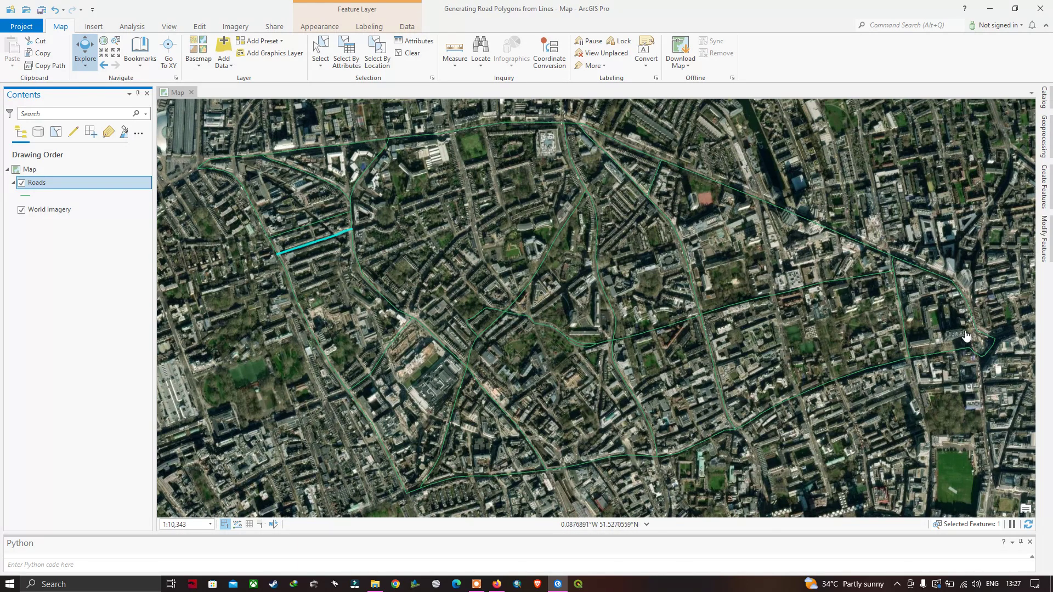
{"action": "left_click", "coordinate": [683, 430]}
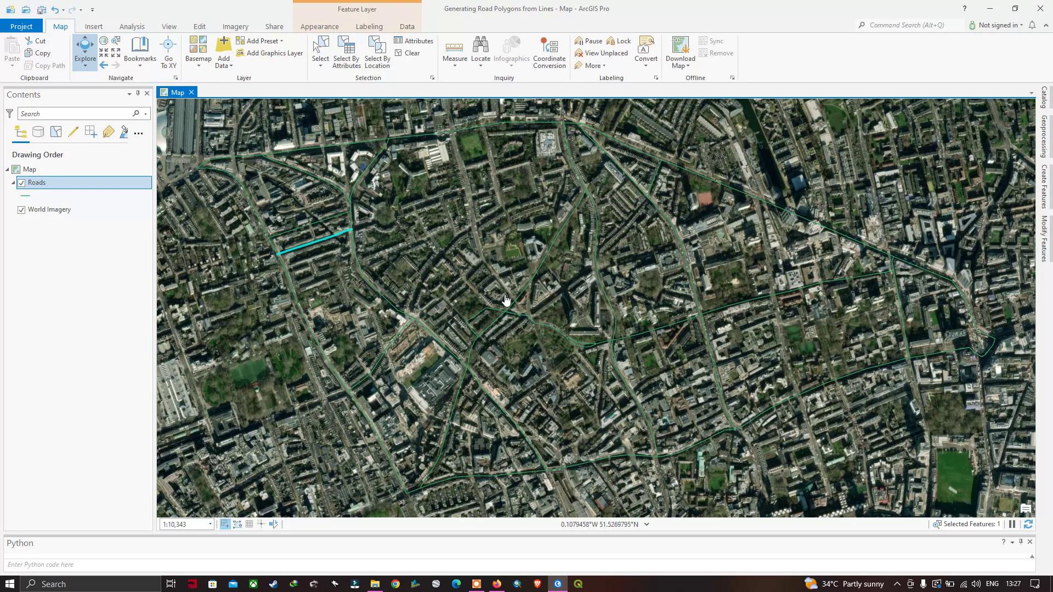
Search the geoprocessing tools for "Buffer" and open the Buffer tool from Analysis Tools.
{"action": "left_click", "coordinate": [134, 27]}
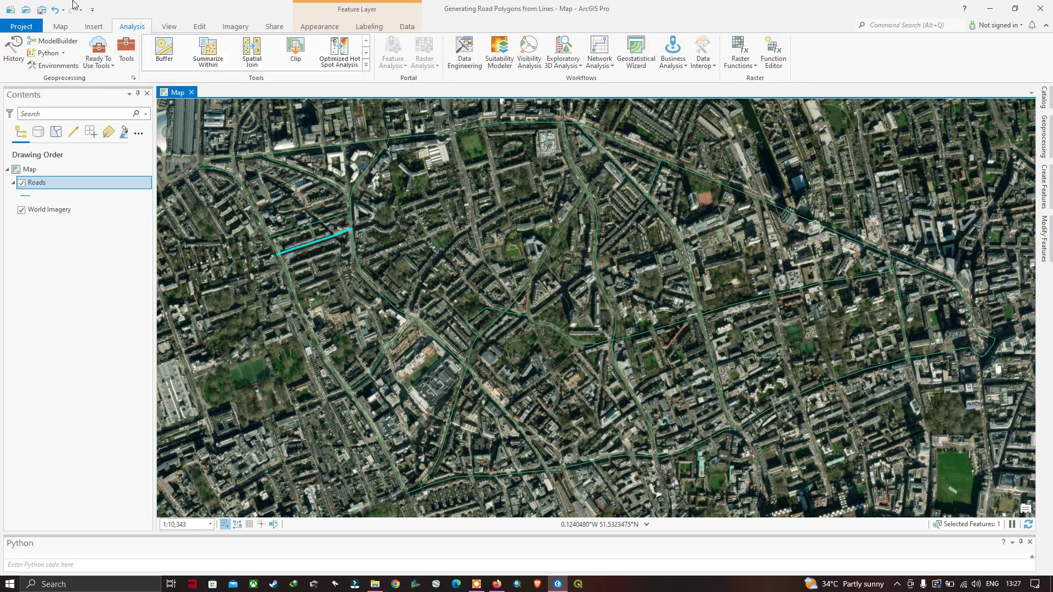
{"action": "left_click", "coordinate": [126, 52]}
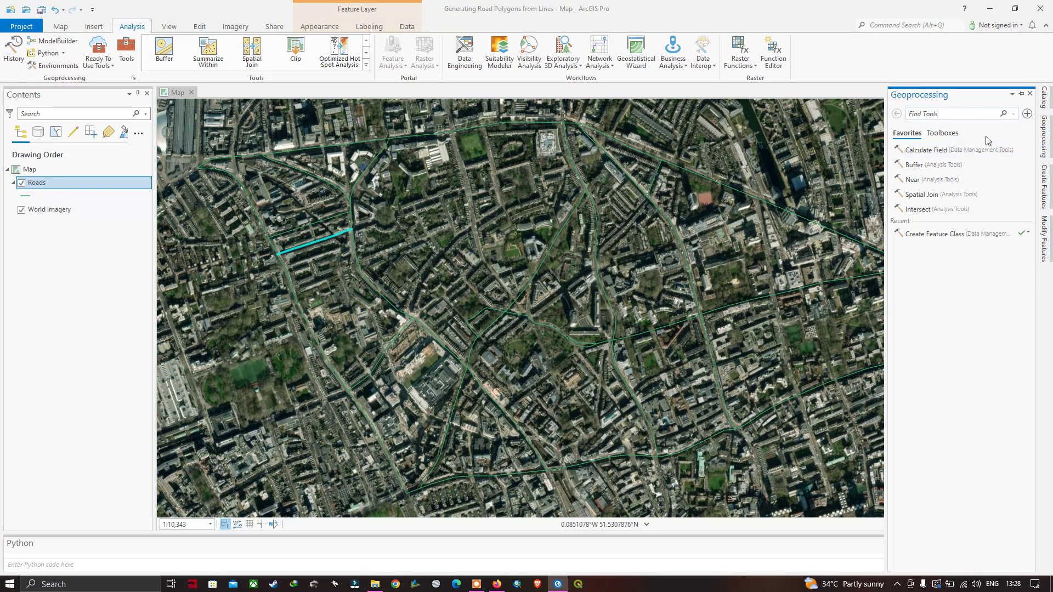
{"action": "left_click", "coordinate": [946, 137]}
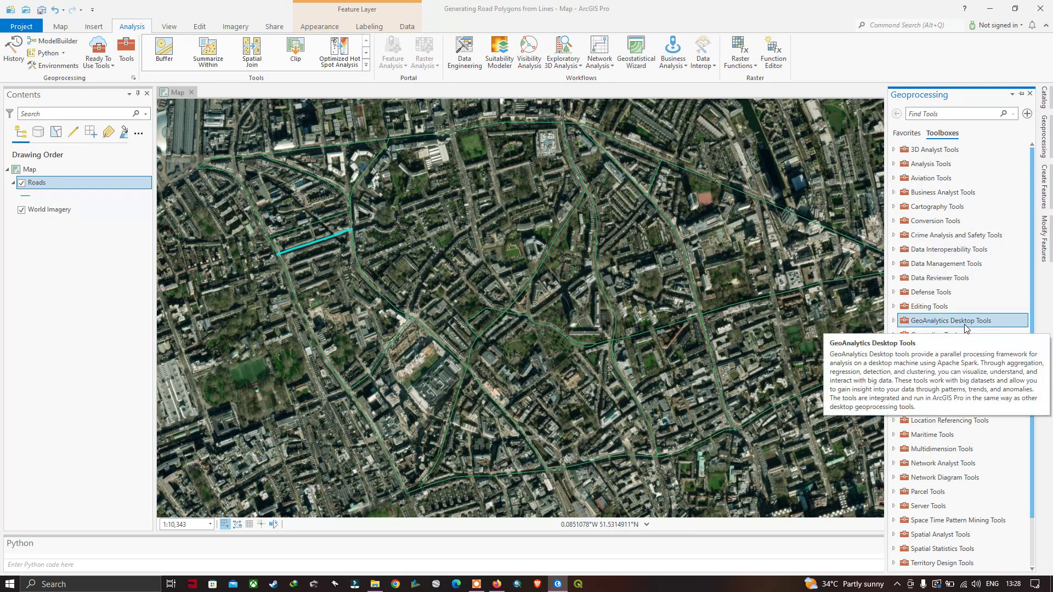
{"action": "left_click", "coordinate": [939, 115]}
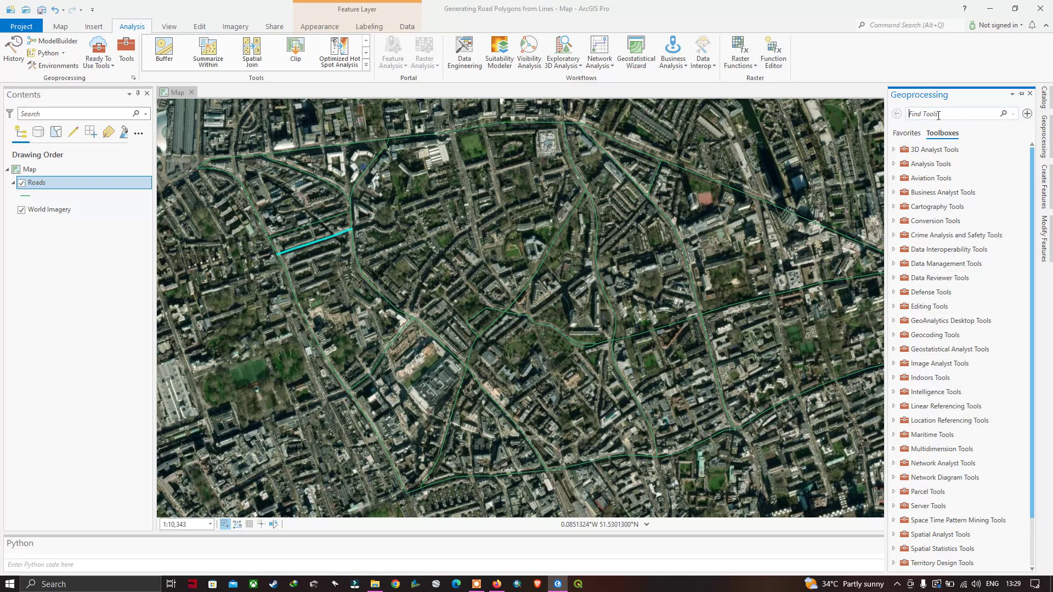
{"action": "type", "text": "Buffer"}
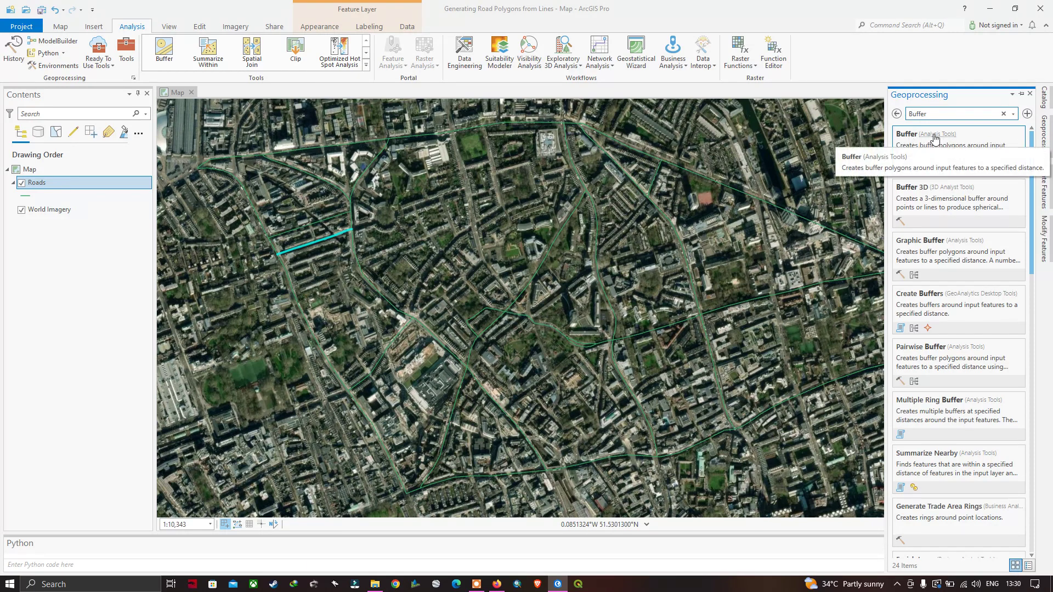
{"action": "left_click", "coordinate": [912, 137]}
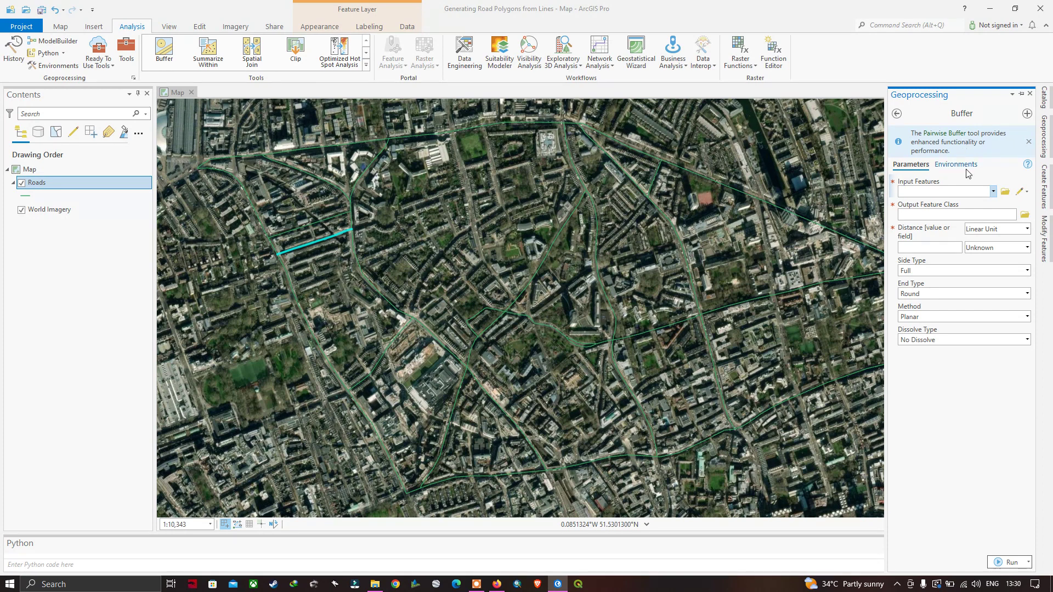
Choose Roads as the Buffer input features and set the buffer distance to 7.75 meters.
{"action": "left_click", "coordinate": [993, 191]}
{"action": "left_click", "coordinate": [963, 204]}
{"action": "left_click", "coordinate": [946, 249]}
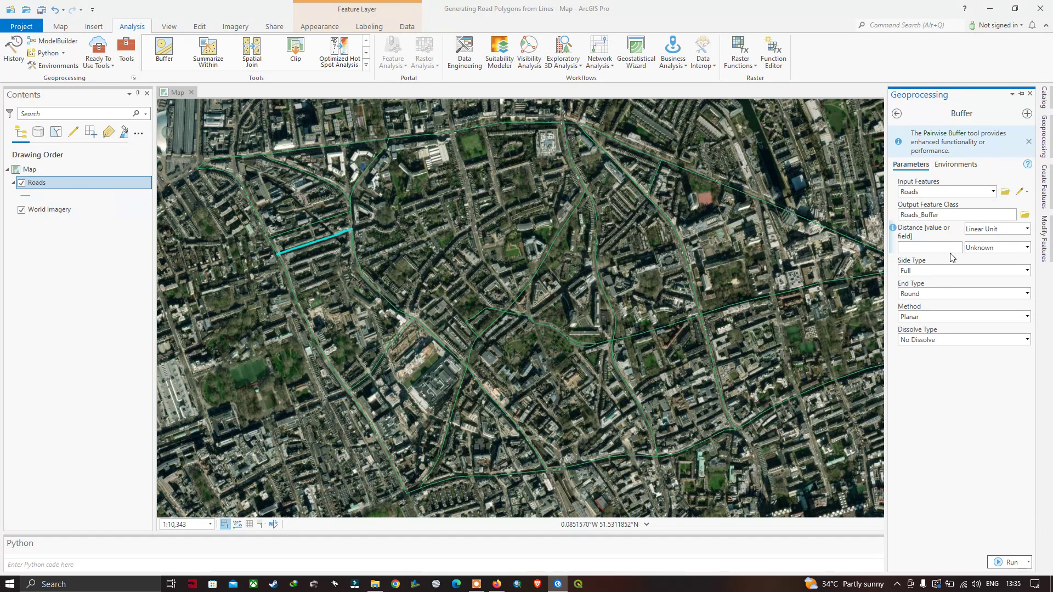
{"action": "type", "text": "7.75"}
{"action": "left_click", "coordinate": [1027, 249]}
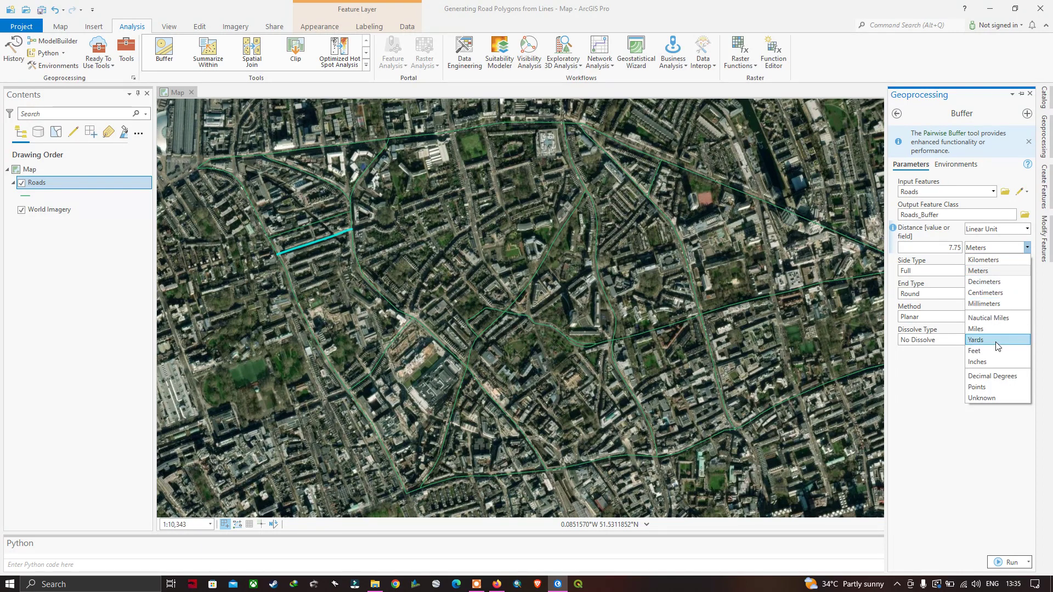
{"action": "left_click", "coordinate": [994, 273]}
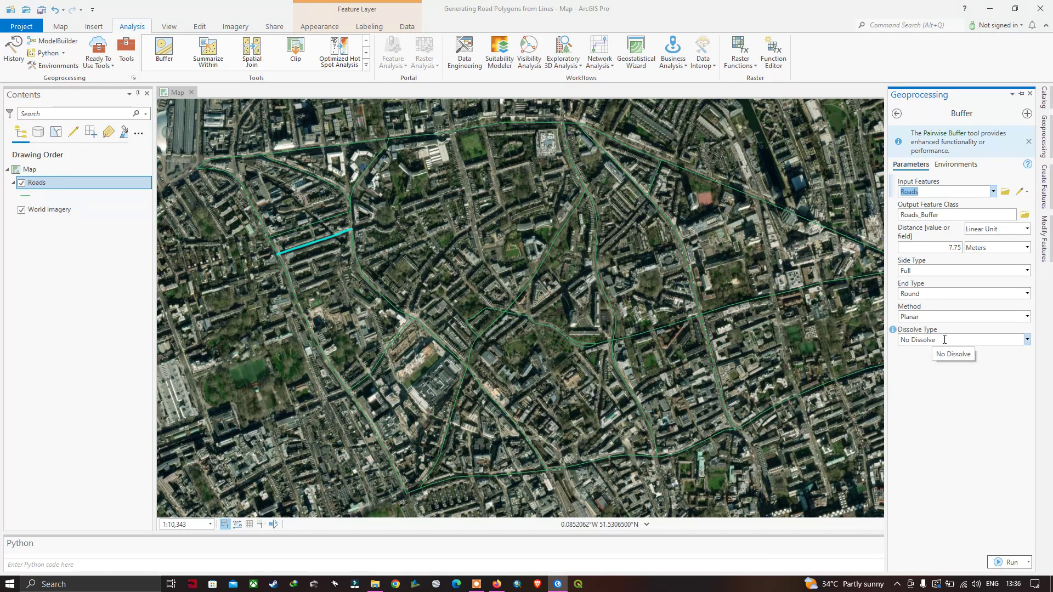
Set the dissolve type to dissolve all output features into a single feature and run Buffer with Roads_Buffers as the output.
{"action": "left_click", "coordinate": [944, 339]}
{"action": "left_click", "coordinate": [1028, 340]}
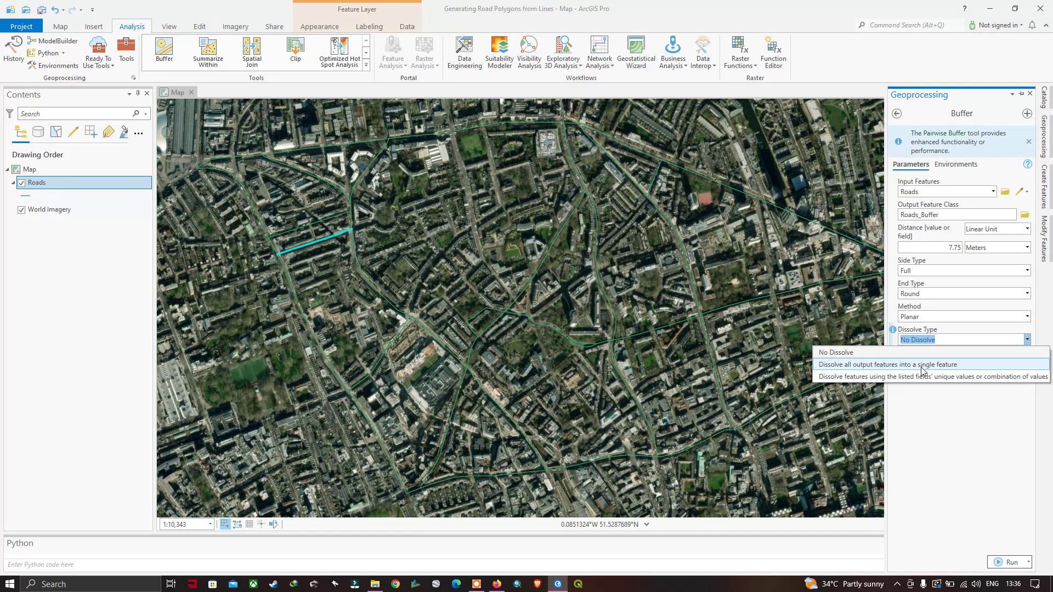
{"action": "left_click", "coordinate": [951, 366]}
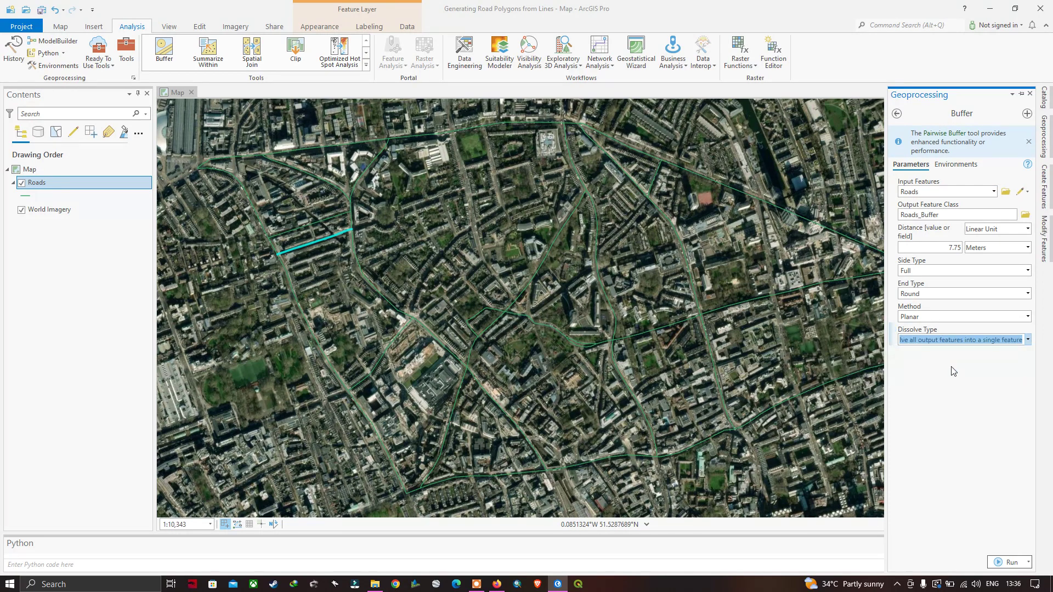
{"action": "key", "text": "alt+Down"}
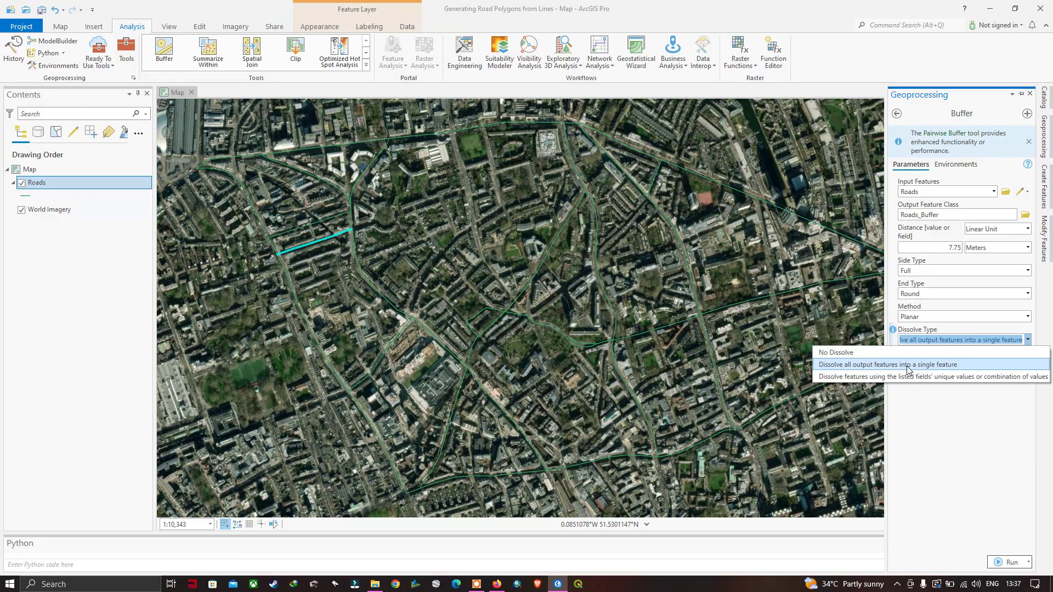
{"action": "left_click", "coordinate": [909, 367]}
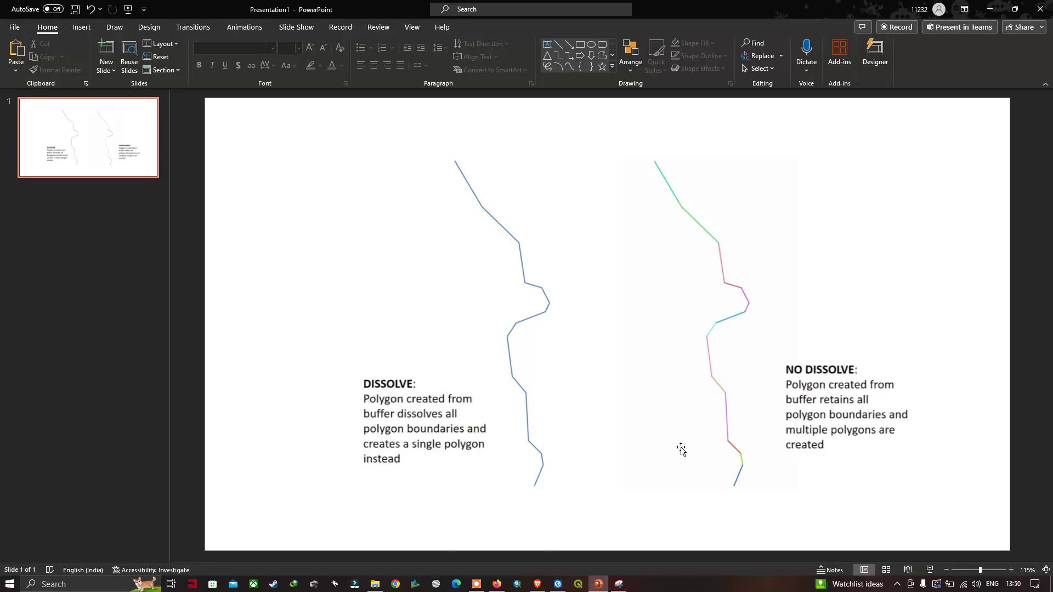
{"action": "key", "text": "F5"}
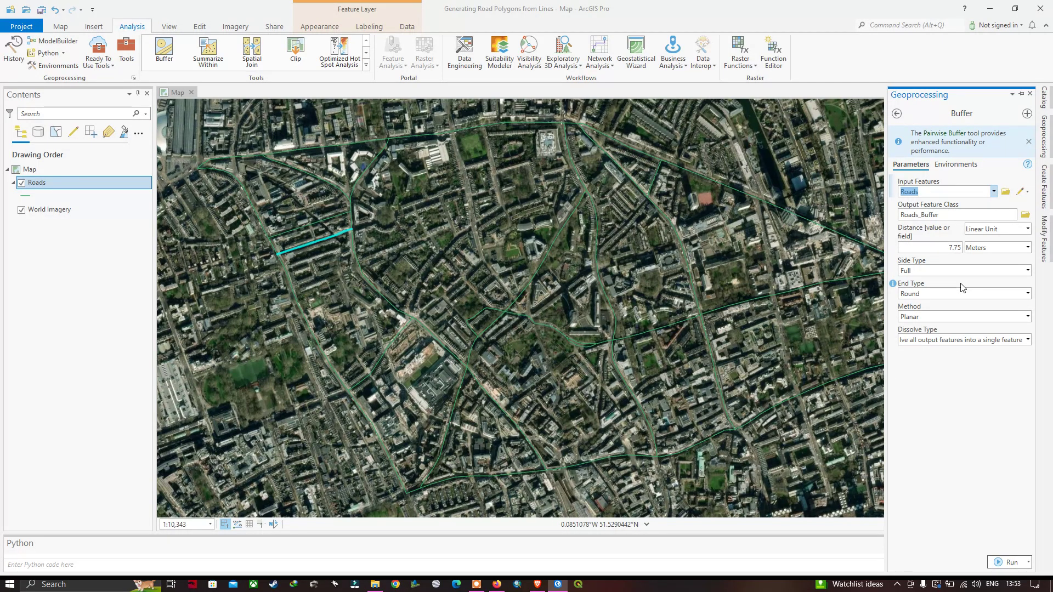
{"action": "left_click", "coordinate": [1018, 561]}
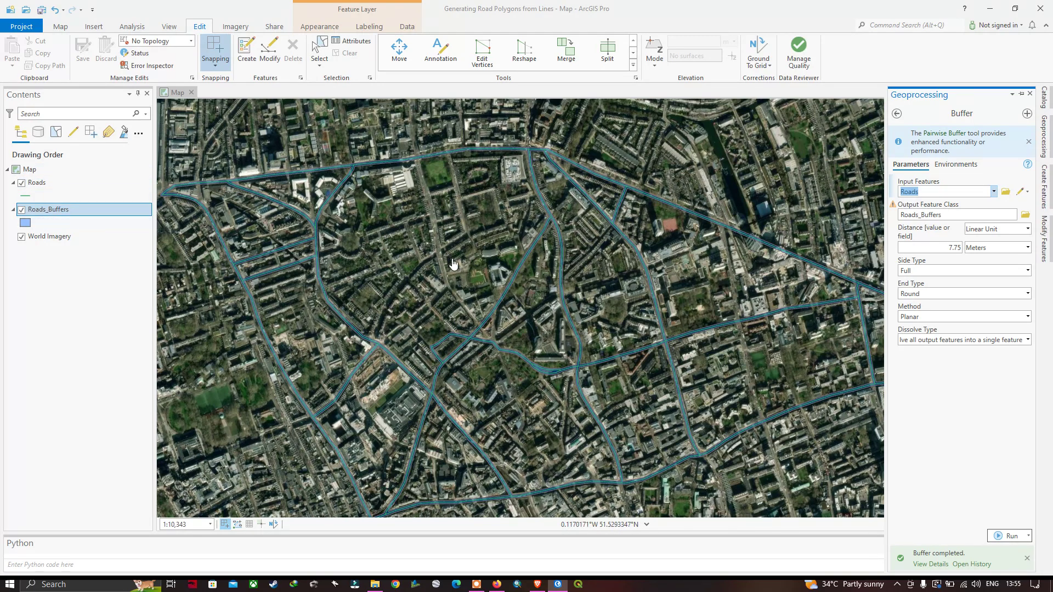
Hide the Roads layer and compare the buffer polygons with the road widths on the imagery in the network's western part.
{"action": "left_click", "coordinate": [723, 256]}
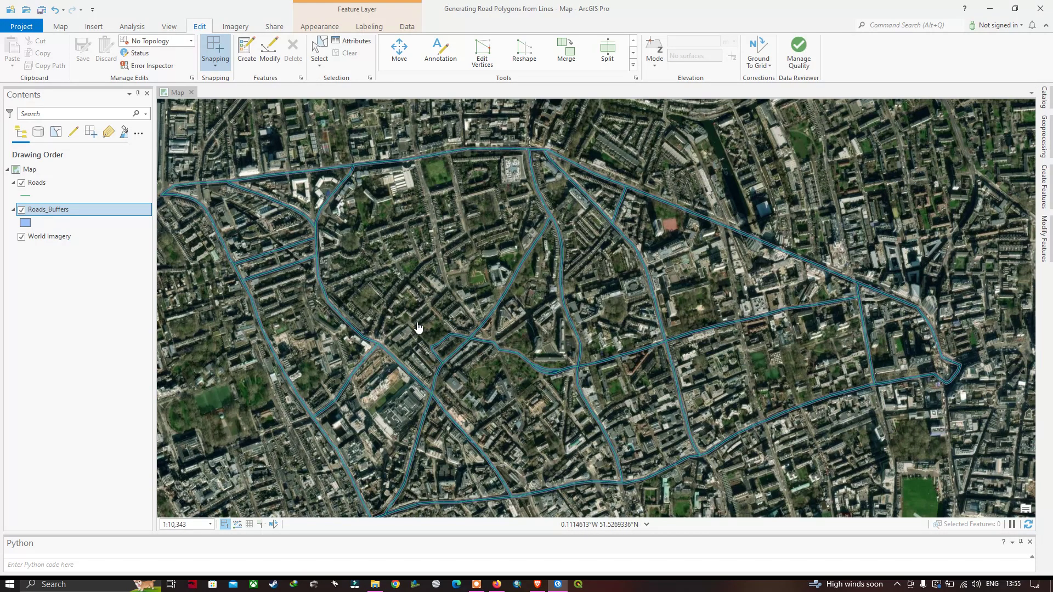
{"action": "scroll", "coordinate": [418, 327], "scroll_direction": "up", "scroll_amount": 6}
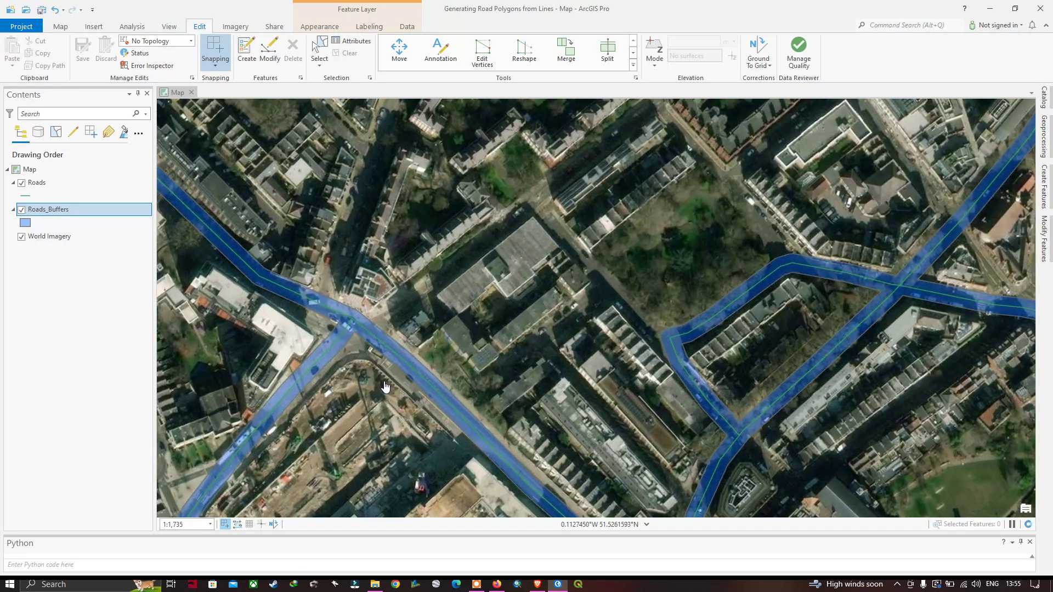
{"action": "scroll", "coordinate": [386, 387], "scroll_direction": "up", "scroll_amount": 2}
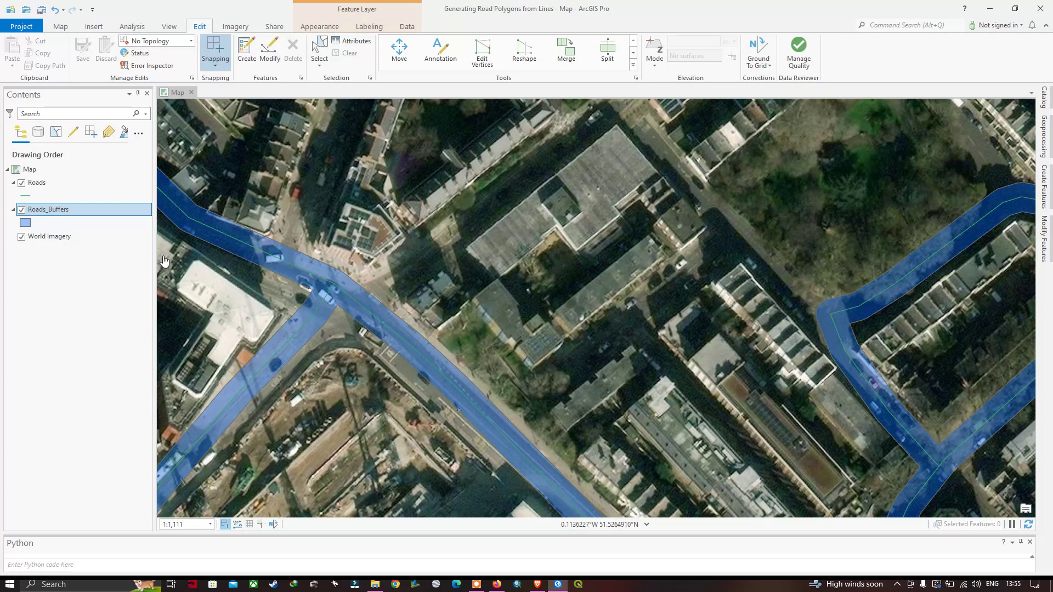
{"action": "left_click", "coordinate": [21, 183]}
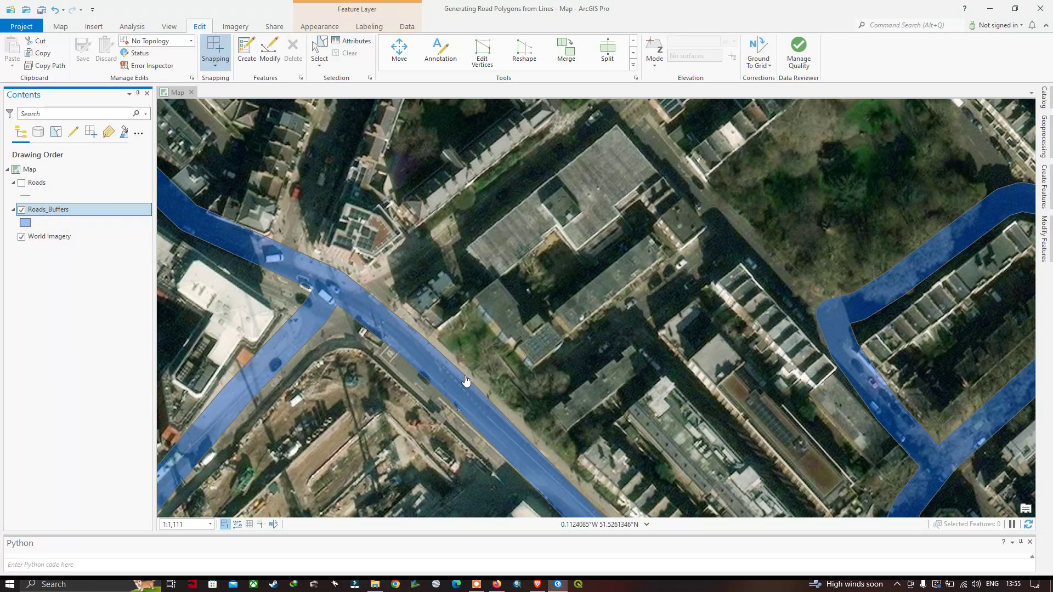
{"action": "scroll", "coordinate": [780, 205], "scroll_direction": "down", "scroll_amount": 5}
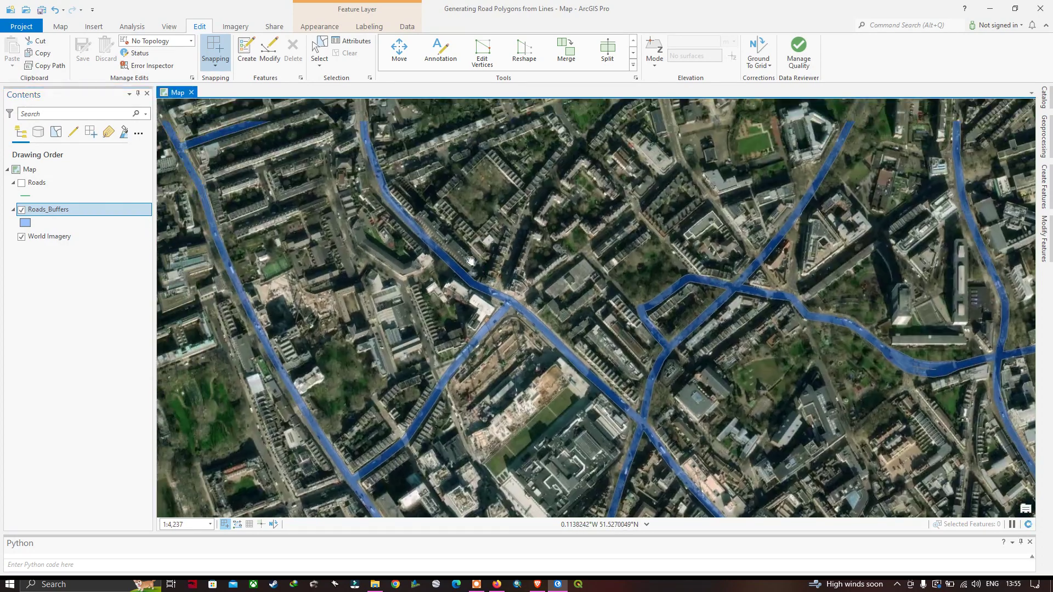
{"action": "left_click_drag", "start_coordinate": [470, 261], "coordinate": [599, 353]}
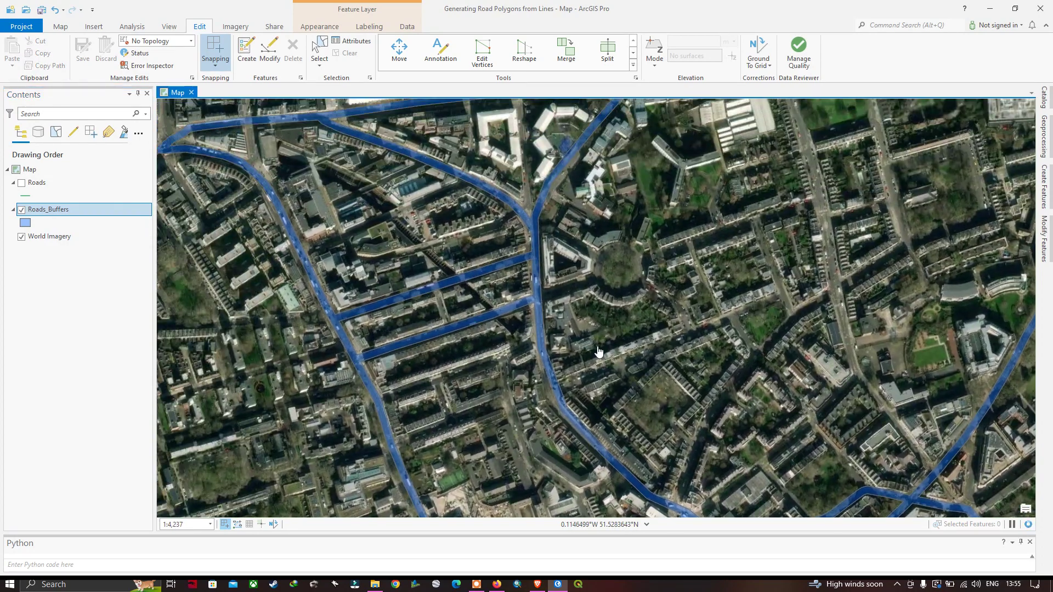
{"action": "scroll", "coordinate": [404, 245], "scroll_direction": "up", "scroll_amount": 3}
{"action": "scroll", "coordinate": [674, 226], "scroll_direction": "down", "scroll_amount": 1}
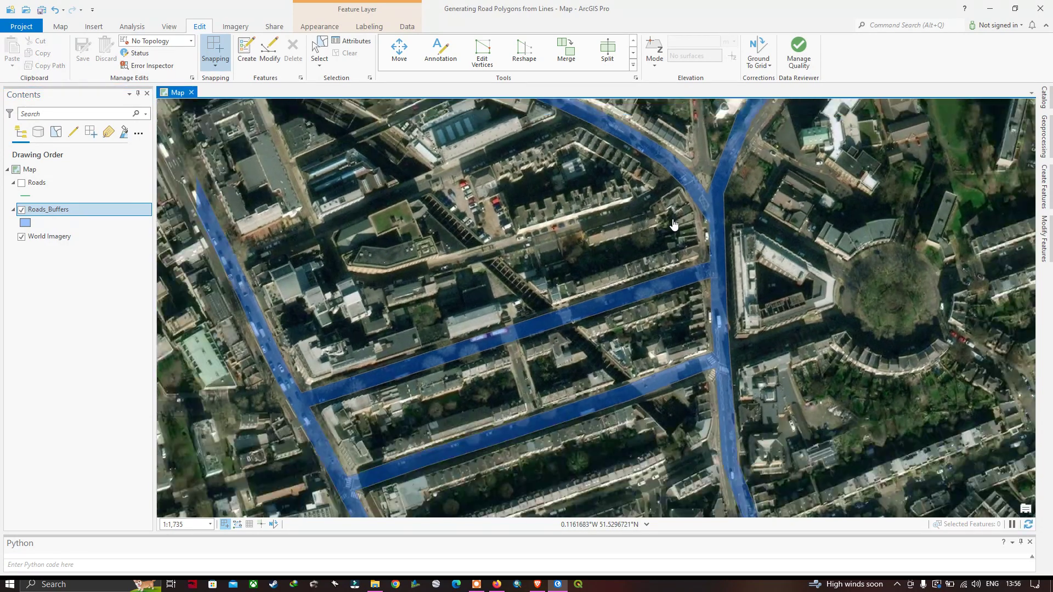
{"action": "scroll", "coordinate": [684, 217], "scroll_direction": "up", "scroll_amount": 2}
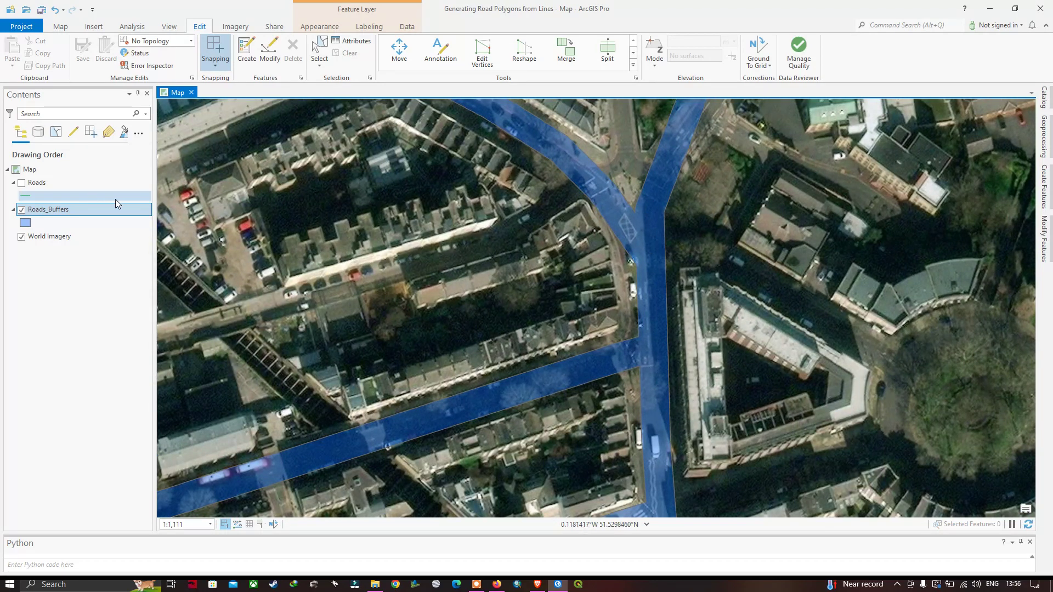
Show the Roads layer again and examine the buffers around the network's northwestern corner and the two parallel side streets.
{"action": "left_click", "coordinate": [21, 184]}
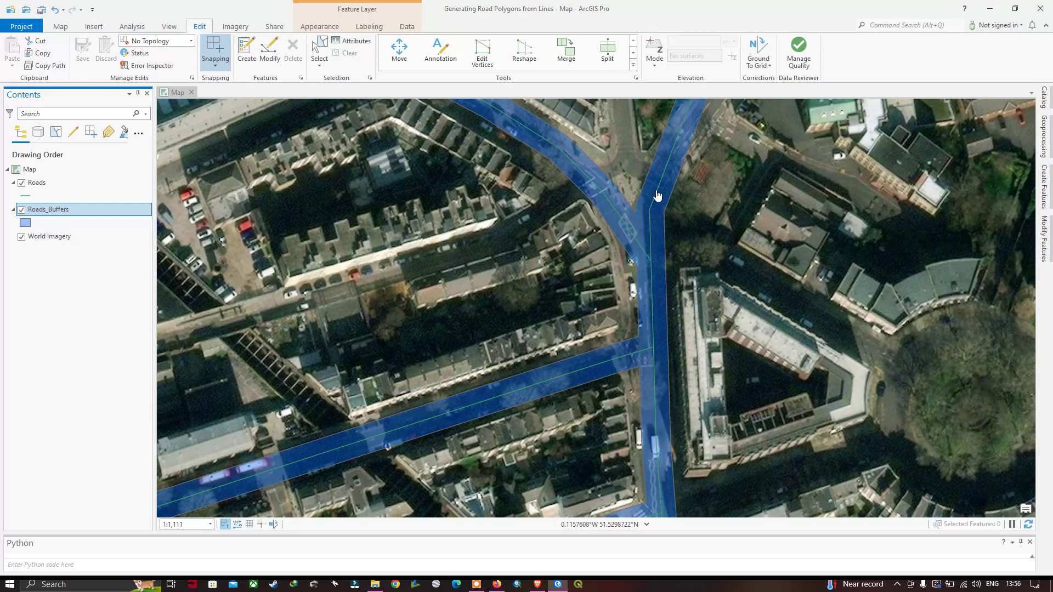
{"action": "scroll", "coordinate": [658, 196], "scroll_direction": "down", "scroll_amount": 4}
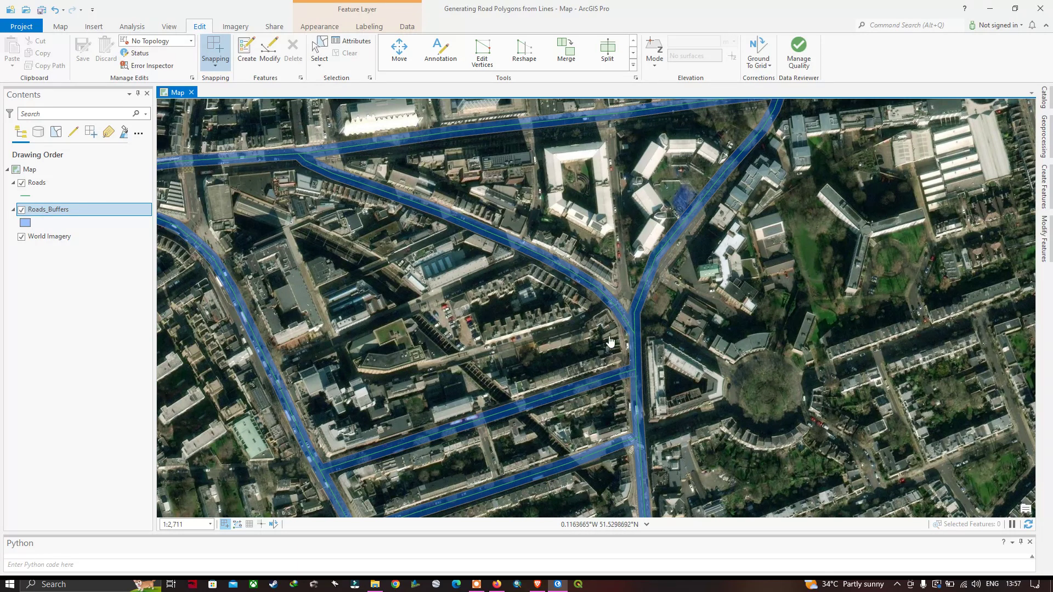
{"action": "left_click_drag", "start_coordinate": [610, 342], "coordinate": [641, 297]}
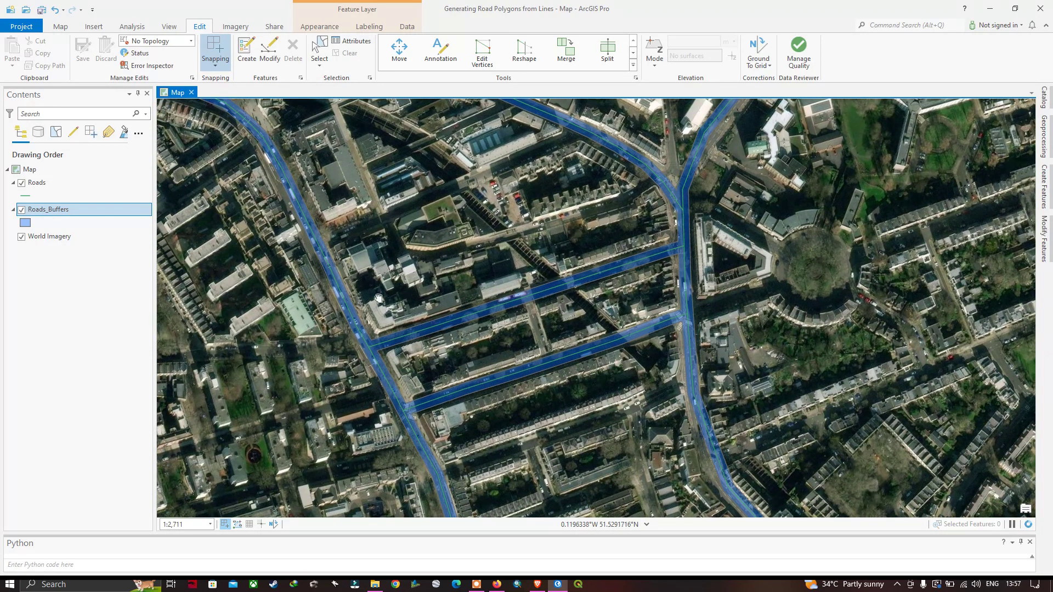
{"action": "left_click_drag", "start_coordinate": [351, 306], "coordinate": [522, 414]}
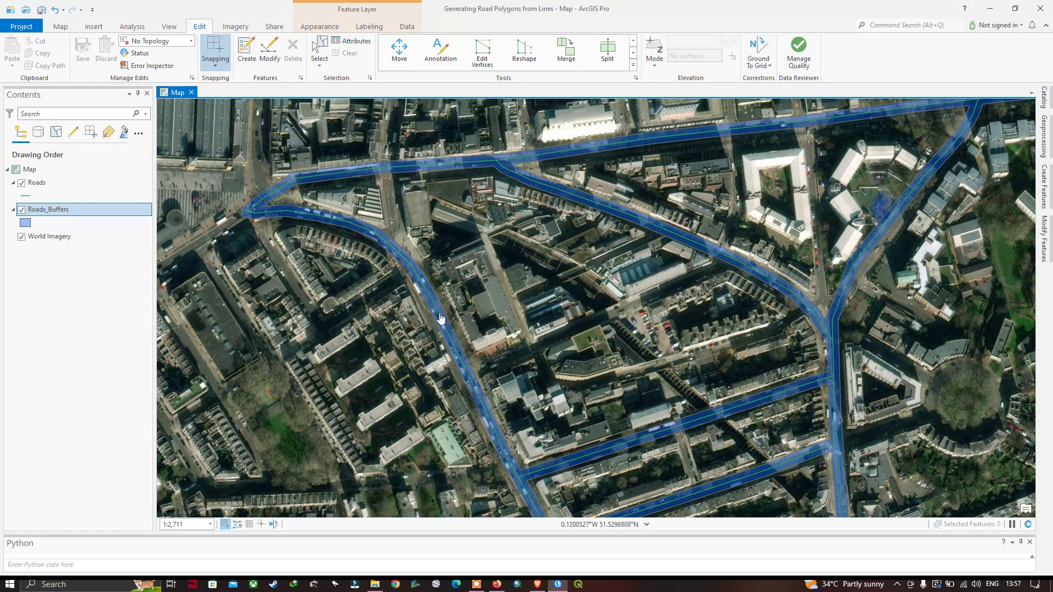
{"action": "mouse_move", "coordinate": [441, 317]}
{"action": "left_mouse_down"}
{"action": "mouse_move", "coordinate": [599, 366]}
{"action": "mouse_move", "coordinate": [451, 327]}
{"action": "left_mouse_up"}
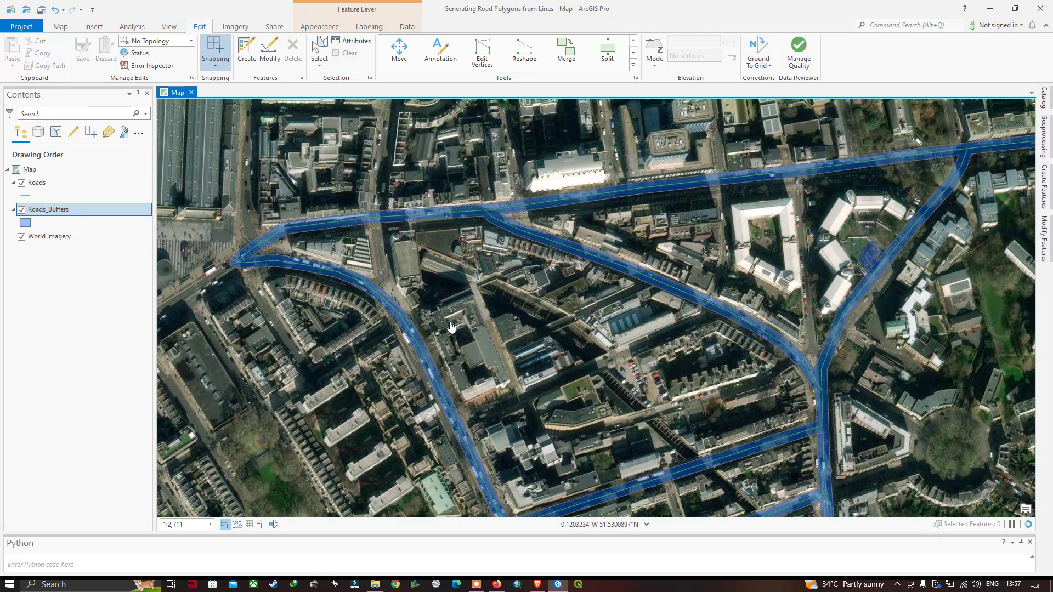
{"action": "left_click_drag", "start_coordinate": [699, 348], "coordinate": [437, 221]}
{"action": "left_click_drag", "start_coordinate": [744, 370], "coordinate": [616, 315]}
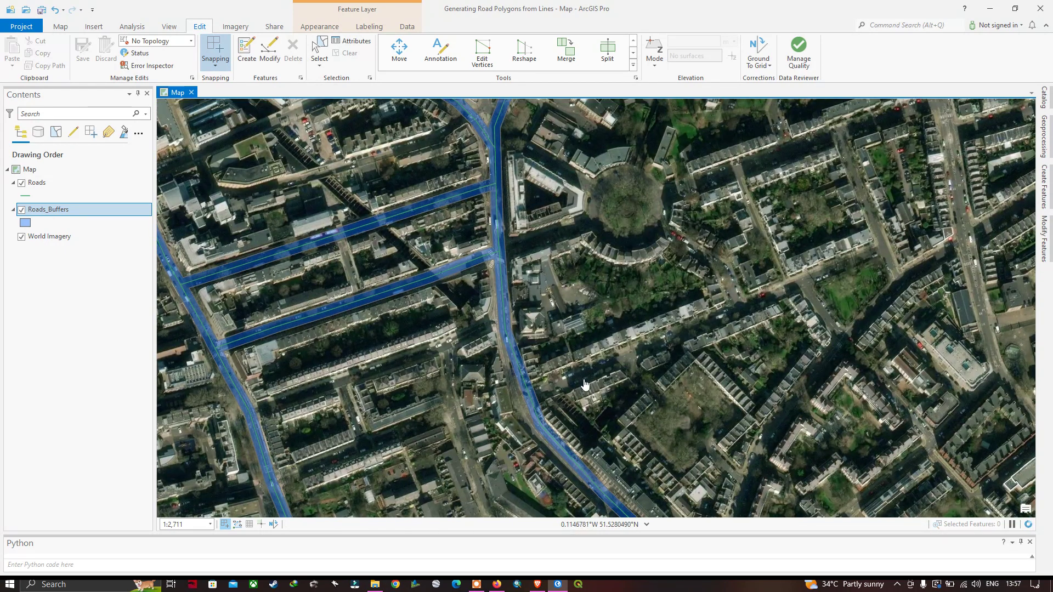
Inspect how closely the buffer follows the curving main road south of the two parallel side streets.
{"action": "scroll", "coordinate": [584, 385], "scroll_direction": "up", "scroll_amount": 6}
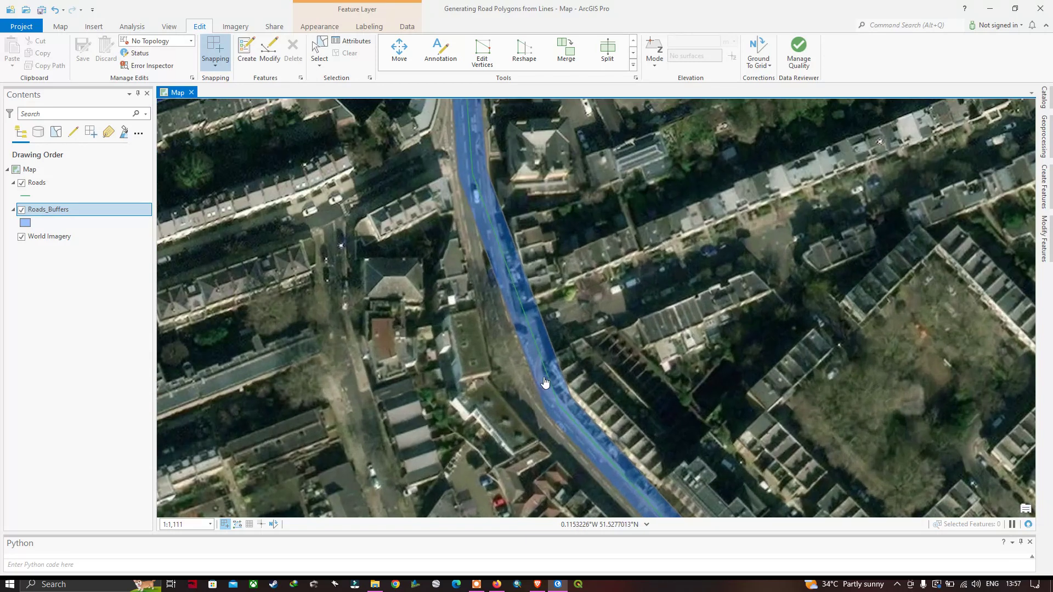
{"action": "scroll", "coordinate": [537, 375], "scroll_direction": "down", "scroll_amount": 2}
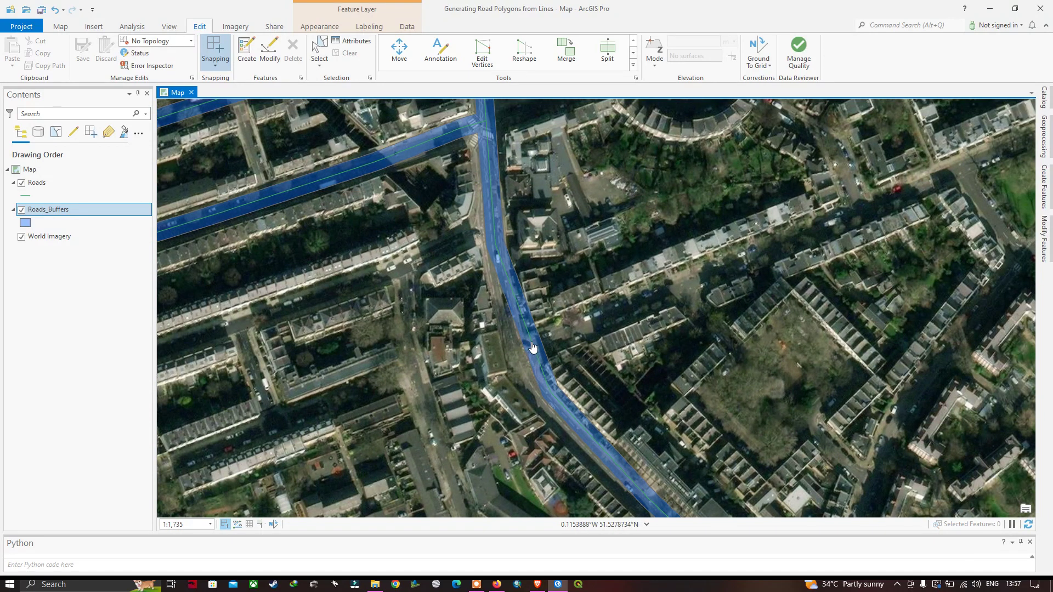
{"action": "scroll", "coordinate": [529, 353], "scroll_direction": "up", "scroll_amount": 2}
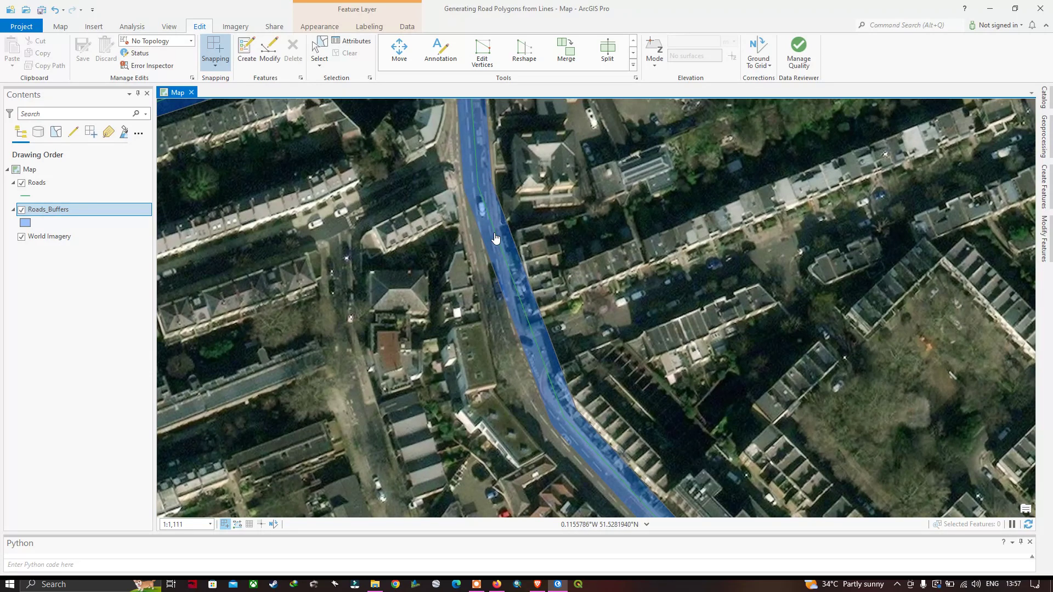
{"action": "scroll", "coordinate": [488, 178], "scroll_direction": "up", "scroll_amount": 2}
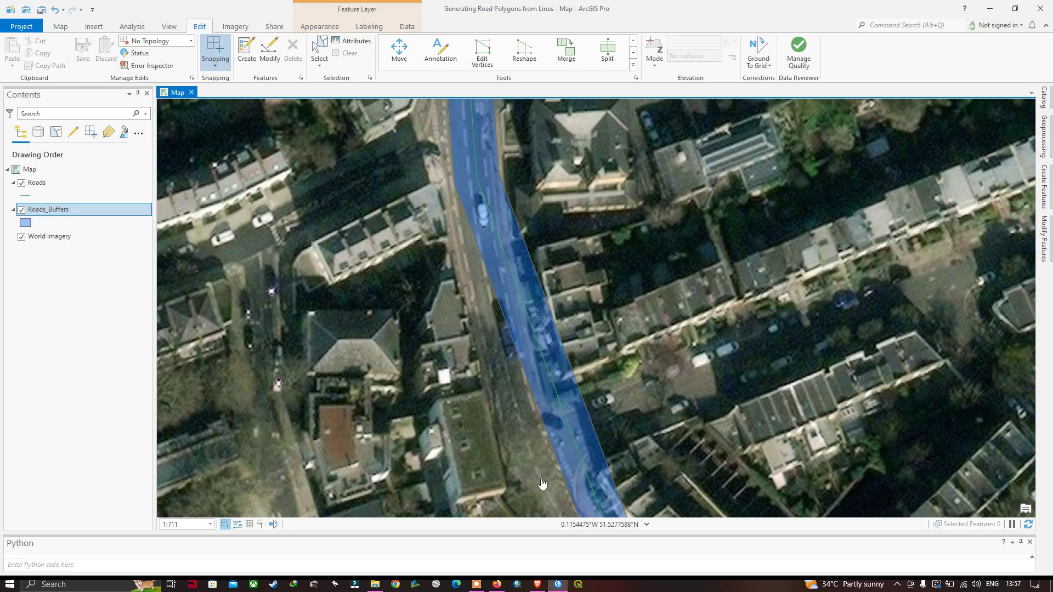
{"action": "scroll", "coordinate": [524, 403], "scroll_direction": "down", "scroll_amount": 2}
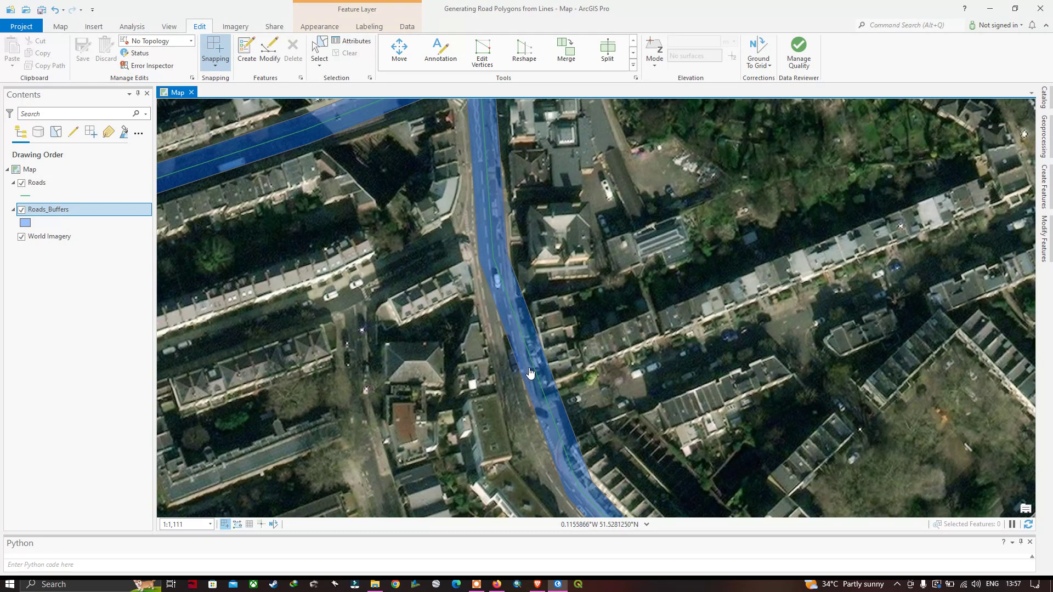
{"action": "scroll", "coordinate": [543, 392], "scroll_direction": "down", "scroll_amount": 2}
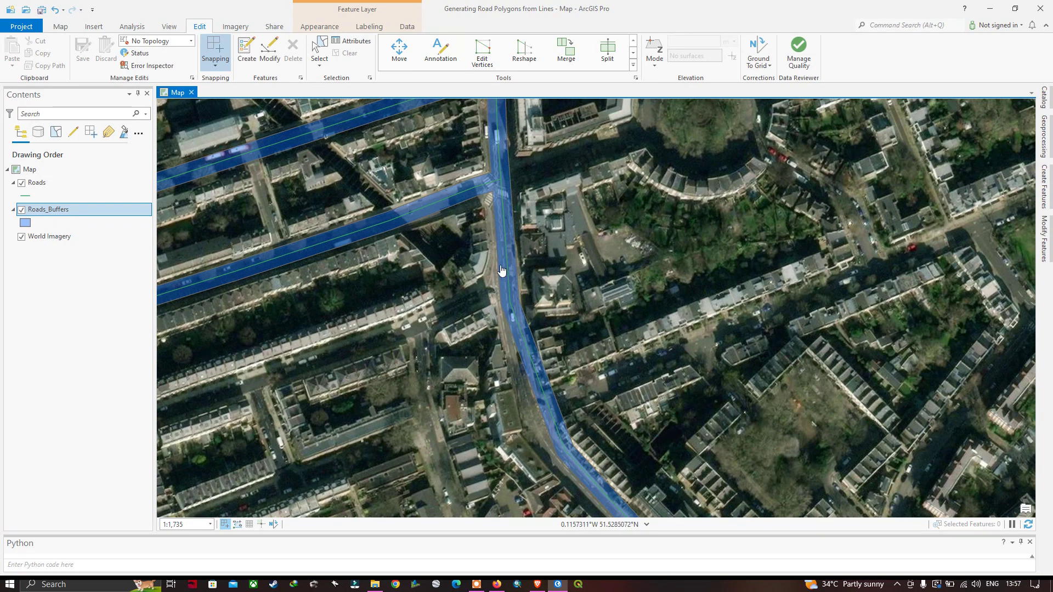
Review the road polygons across the wider network over the imagery, from the northwestern corner to the central roads.
{"action": "left_click_drag", "start_coordinate": [501, 250], "coordinate": [636, 335]}
{"action": "scroll", "coordinate": [706, 412], "scroll_direction": "down", "scroll_amount": 2}
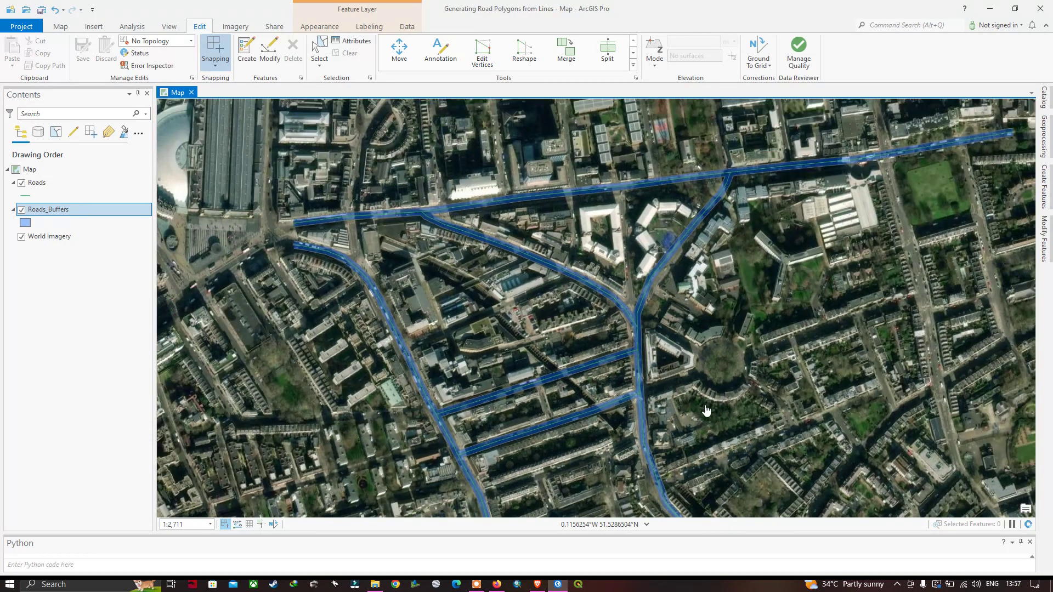
{"action": "scroll", "coordinate": [706, 412], "scroll_direction": "down", "scroll_amount": 2}
{"action": "left_click_drag", "start_coordinate": [706, 412], "coordinate": [635, 341]}
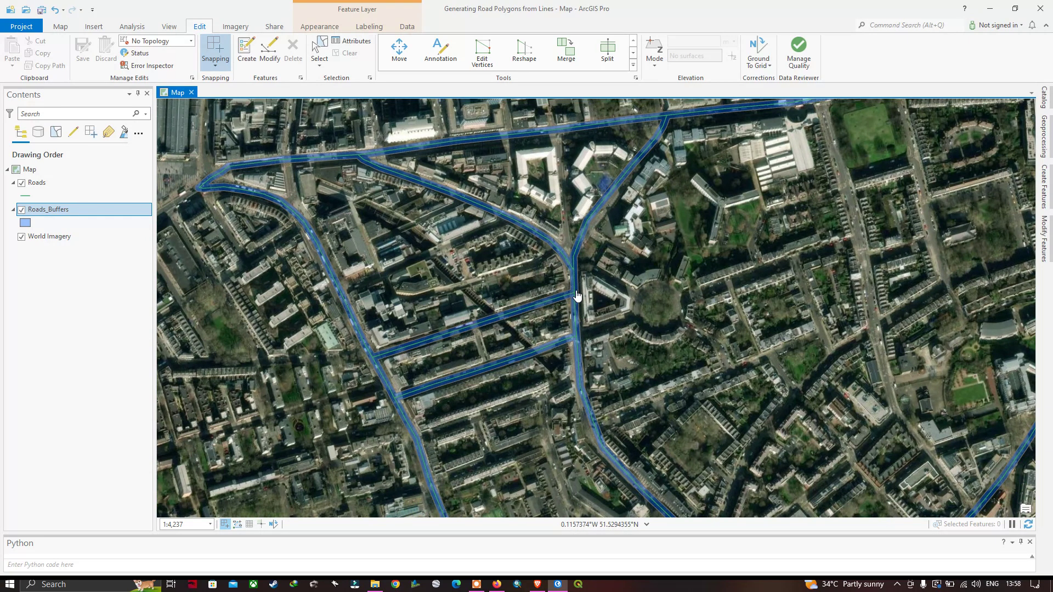
{"action": "scroll", "coordinate": [630, 411], "scroll_direction": "down", "scroll_amount": 4}
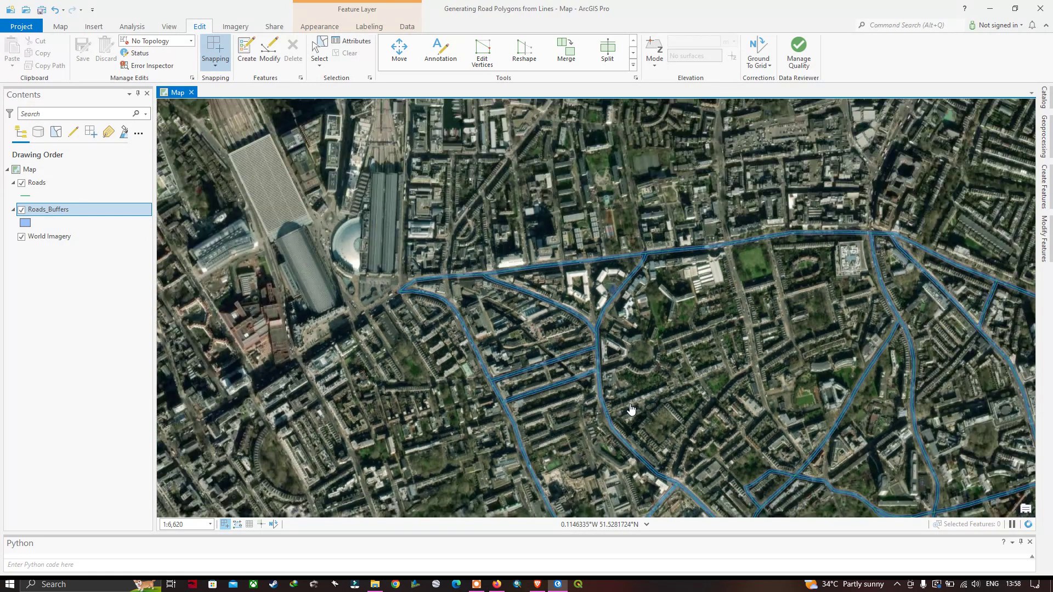
{"action": "scroll", "coordinate": [631, 409], "scroll_direction": "down", "scroll_amount": 2}
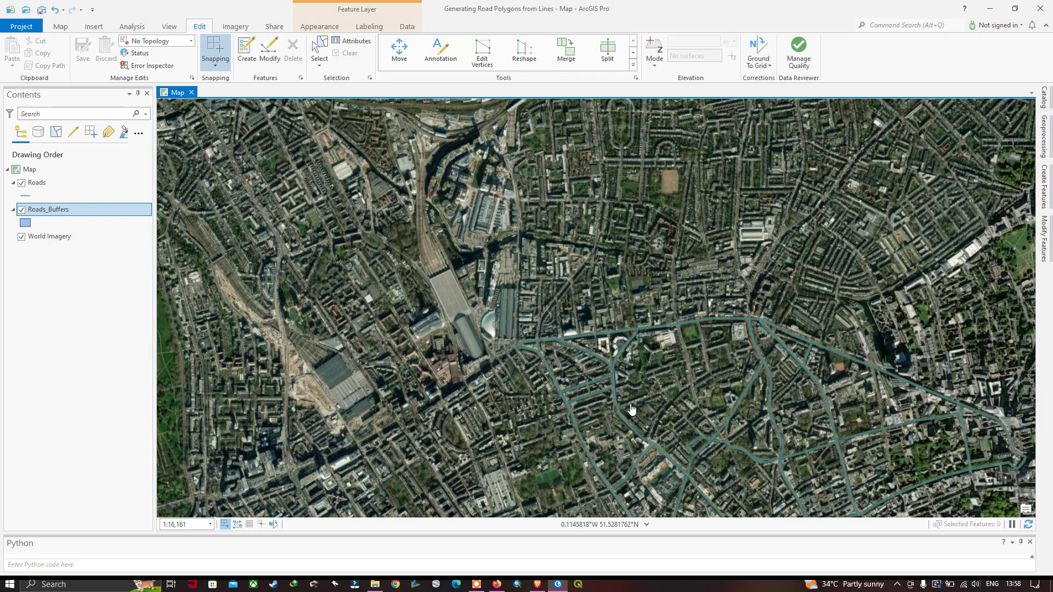
{"action": "scroll", "coordinate": [732, 349], "scroll_direction": "up", "scroll_amount": 4}
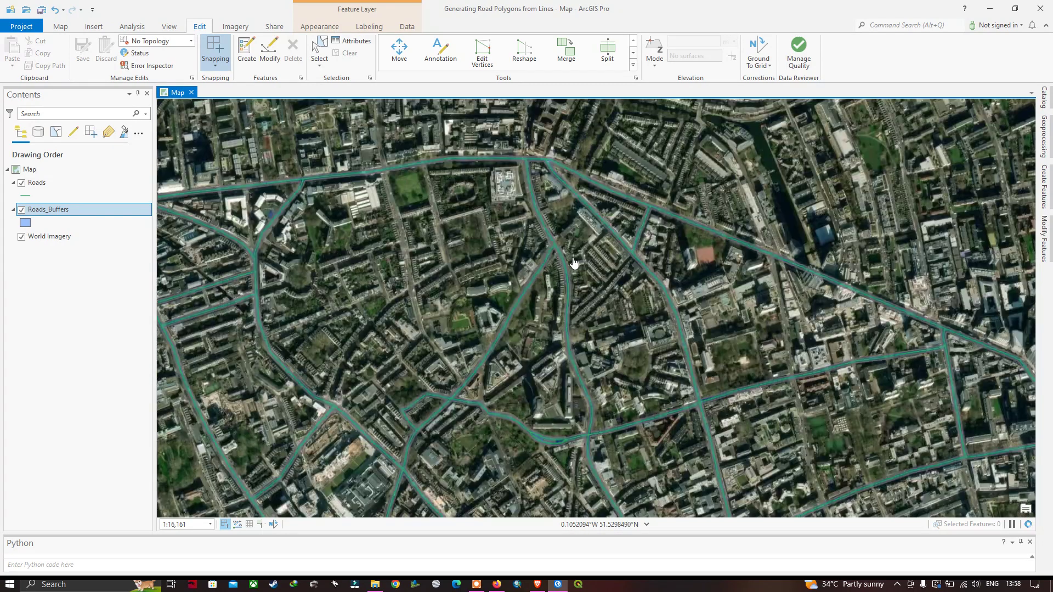